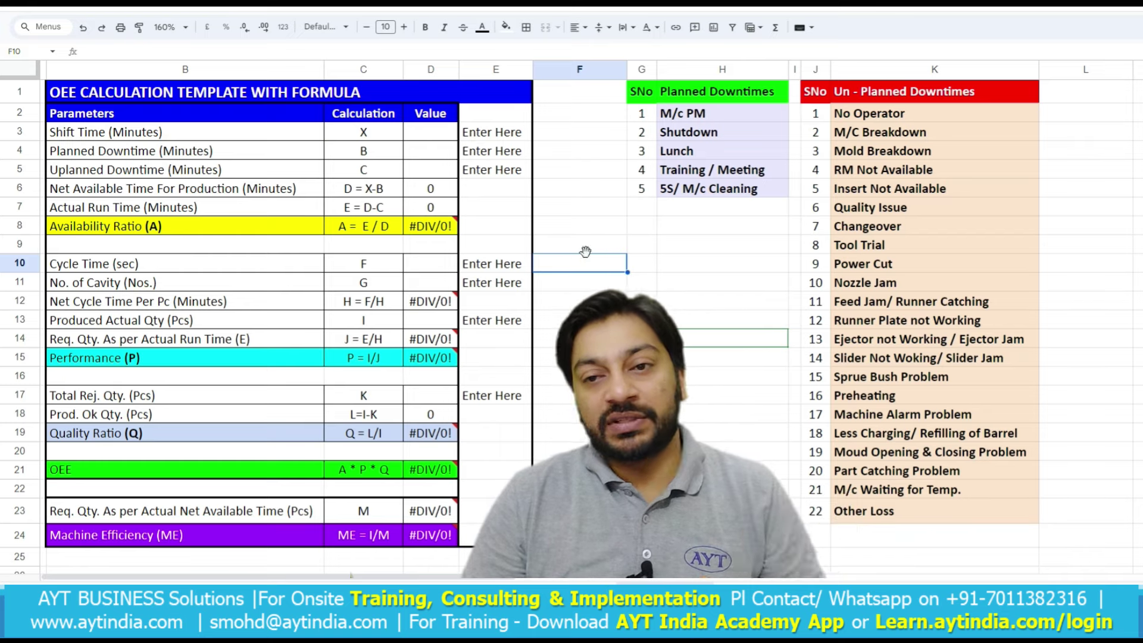
- Go through the planned downtime categories one by one, from M/c PM to 5S/ M/c Cleaning
click(696, 115)
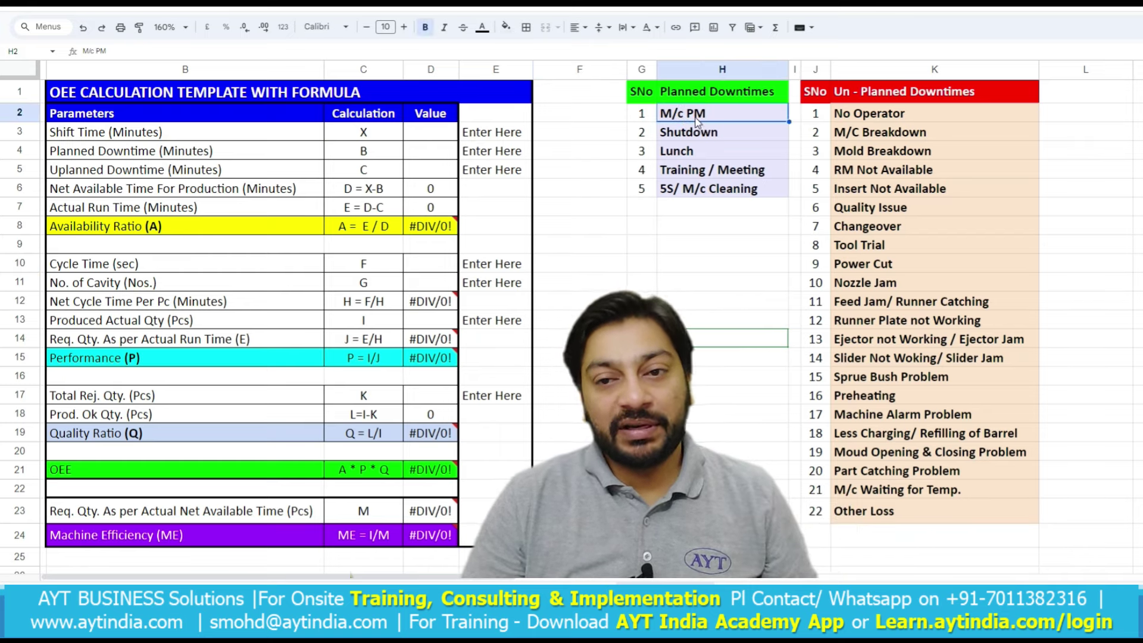
click(698, 136)
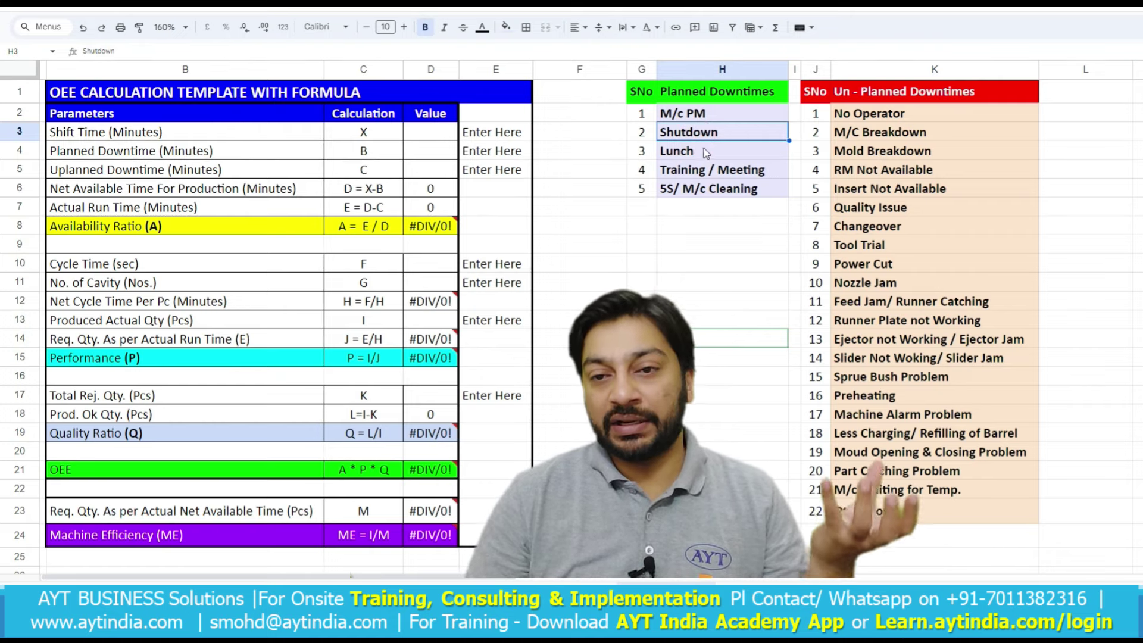
click(716, 151)
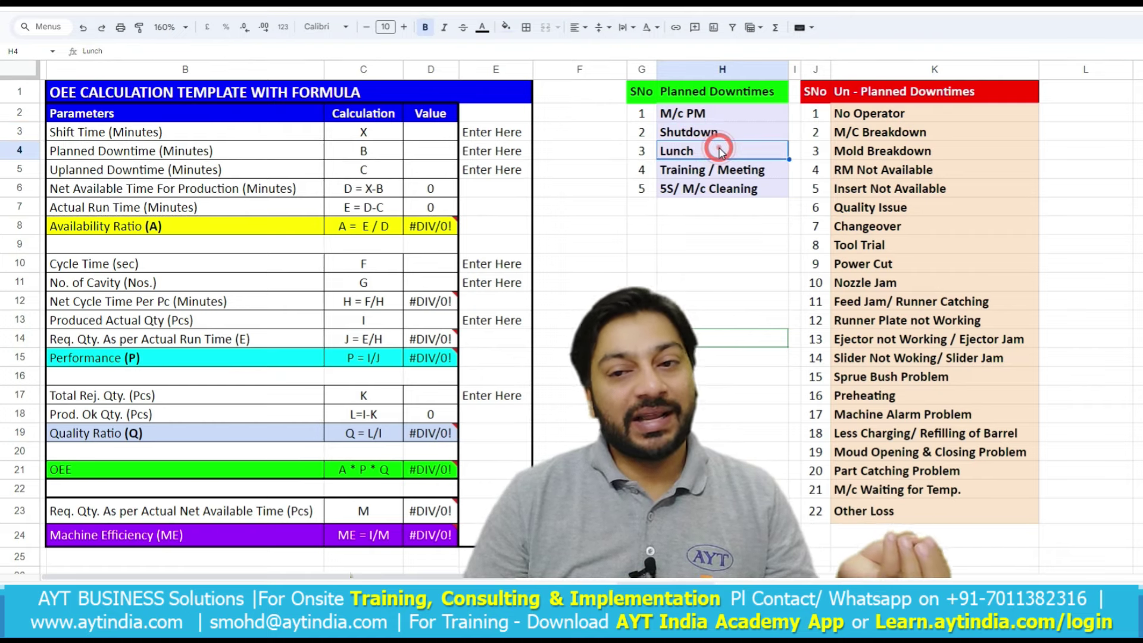
click(730, 173)
click(729, 172)
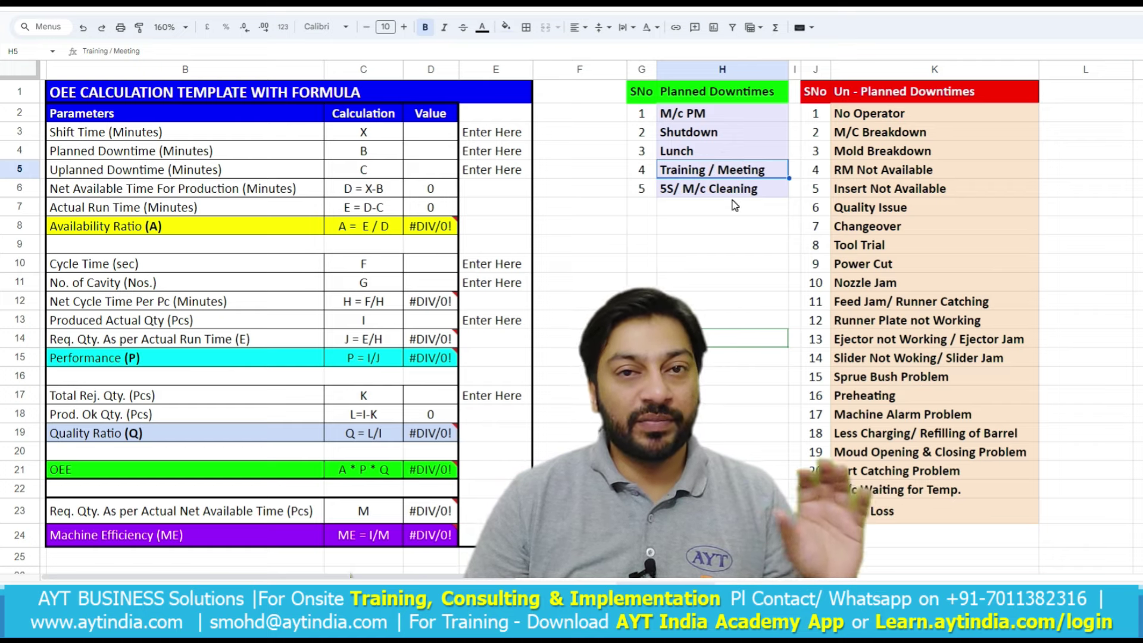
click(736, 195)
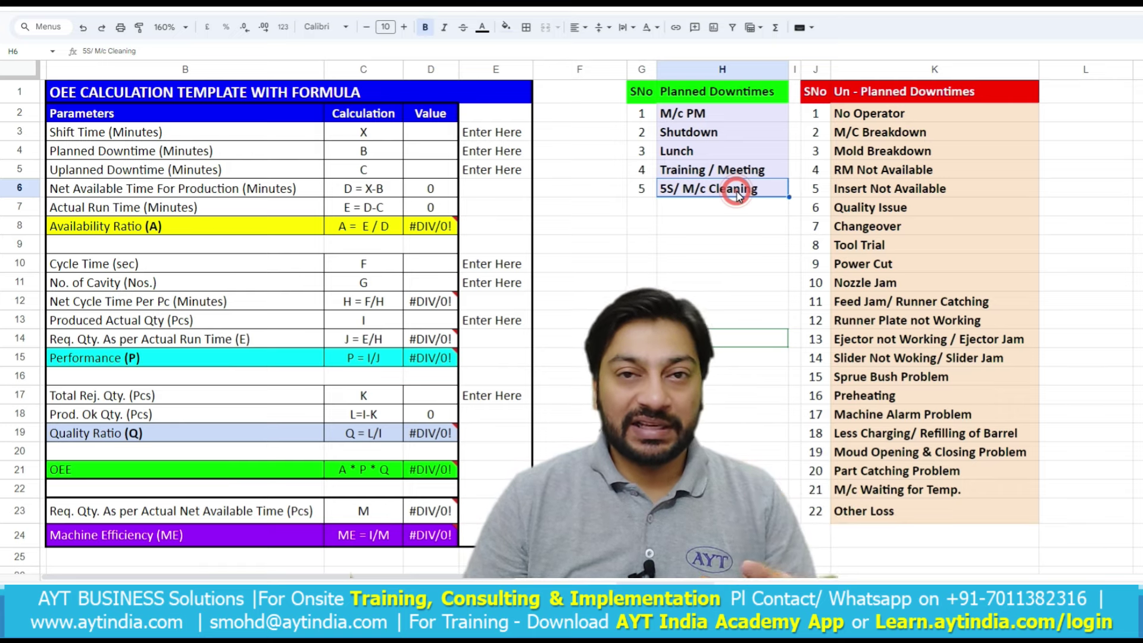
- Go through the unplanned downtime reasons one by one, from No Operator to Nozzle Jam
click(899, 115)
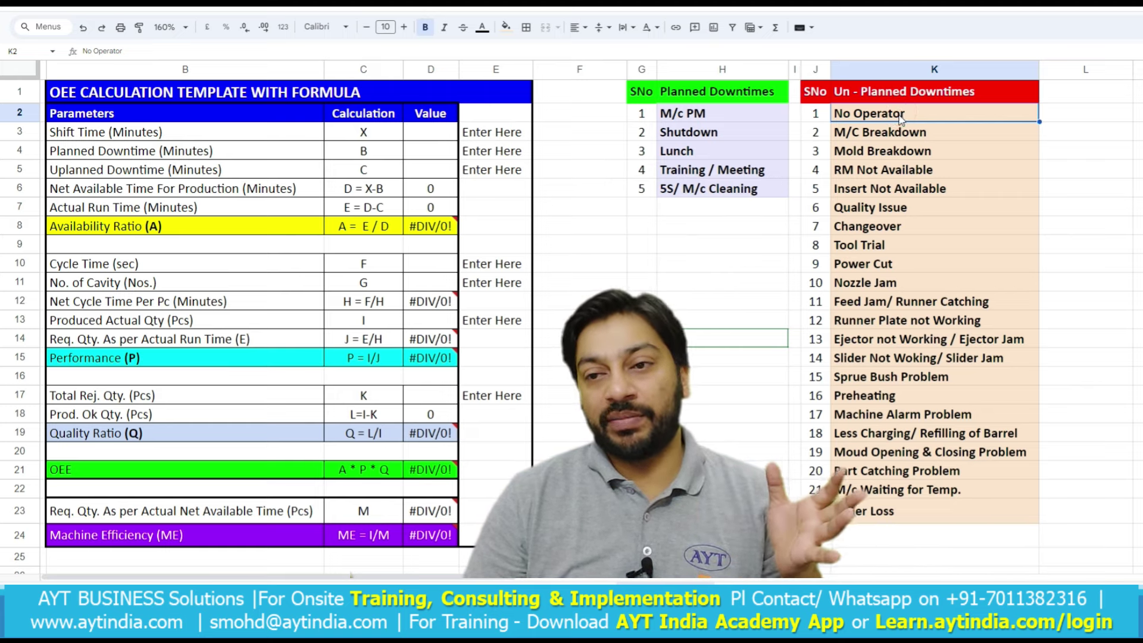
click(902, 134)
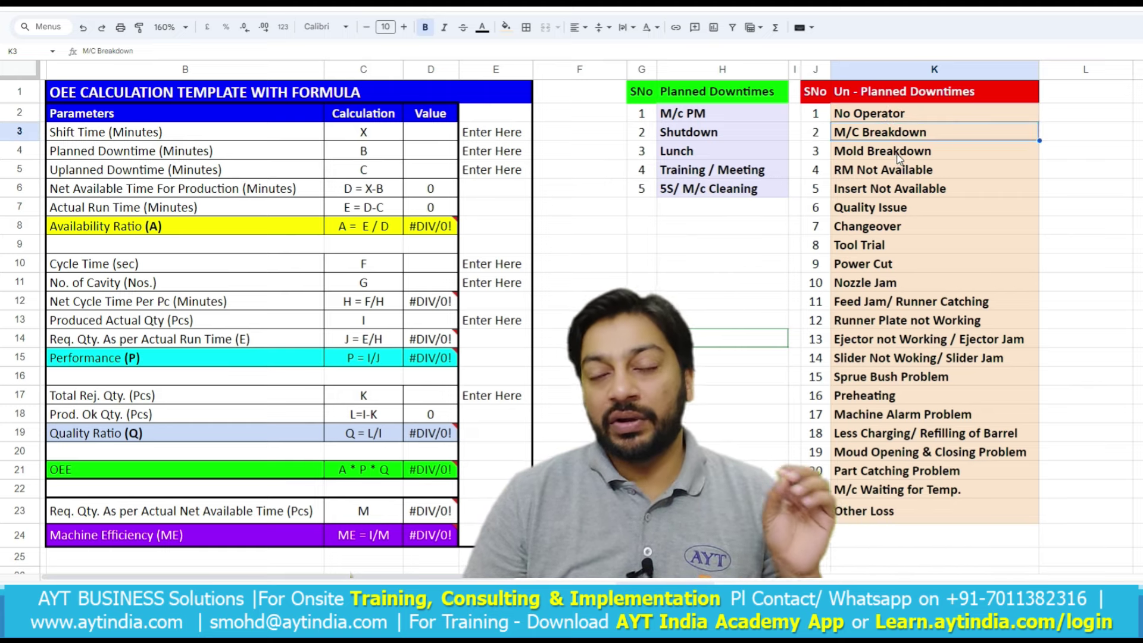
click(899, 156)
click(904, 173)
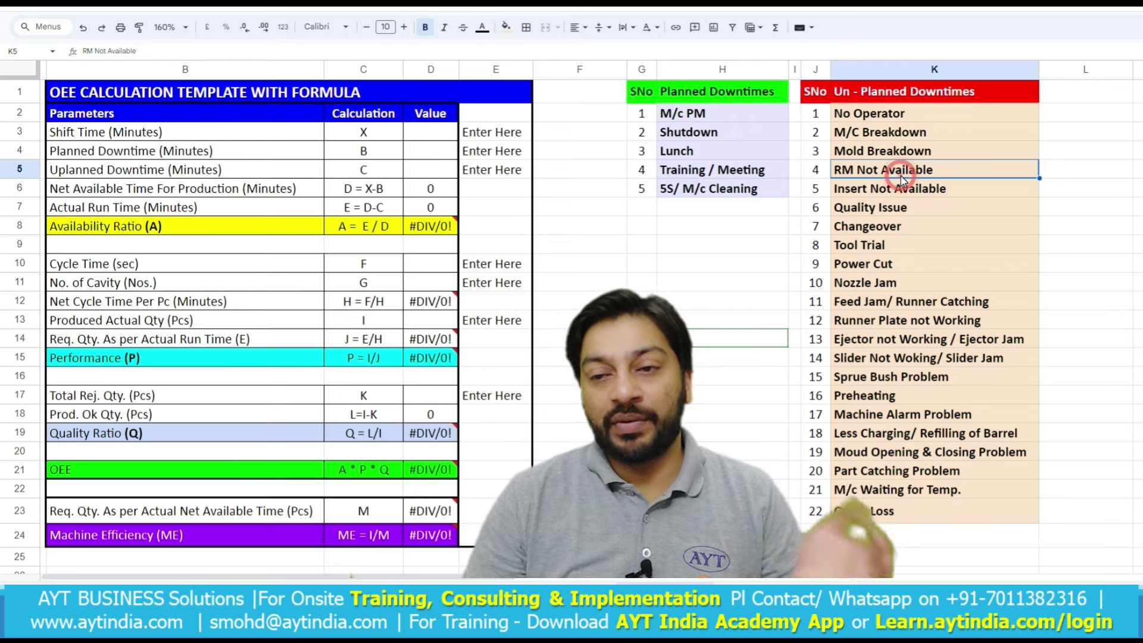
click(909, 207)
click(908, 207)
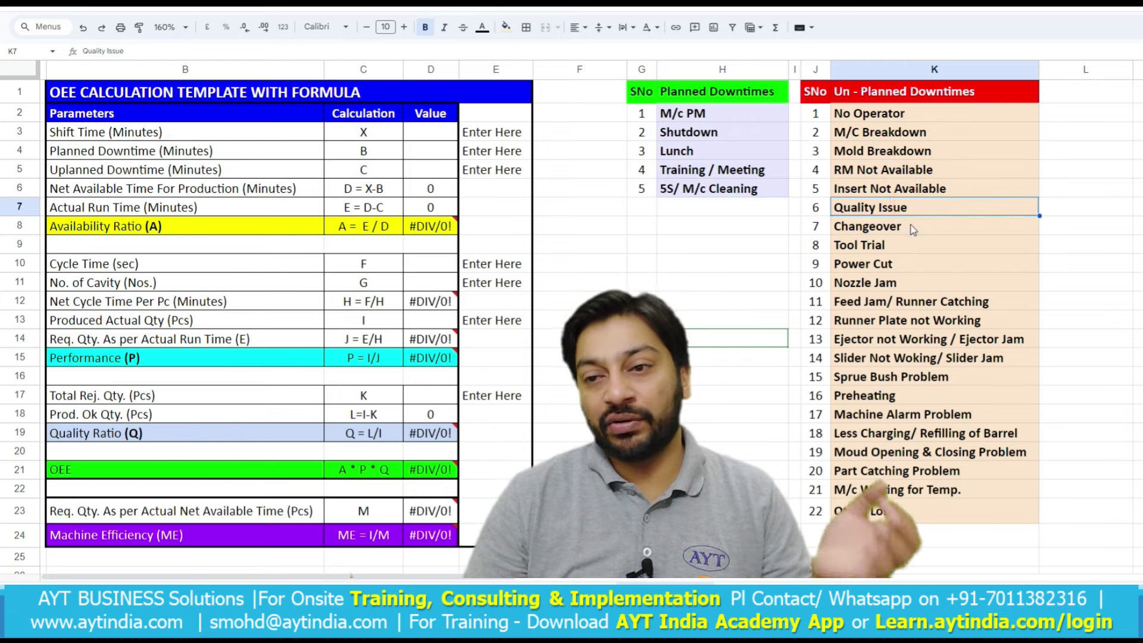
click(910, 226)
click(913, 246)
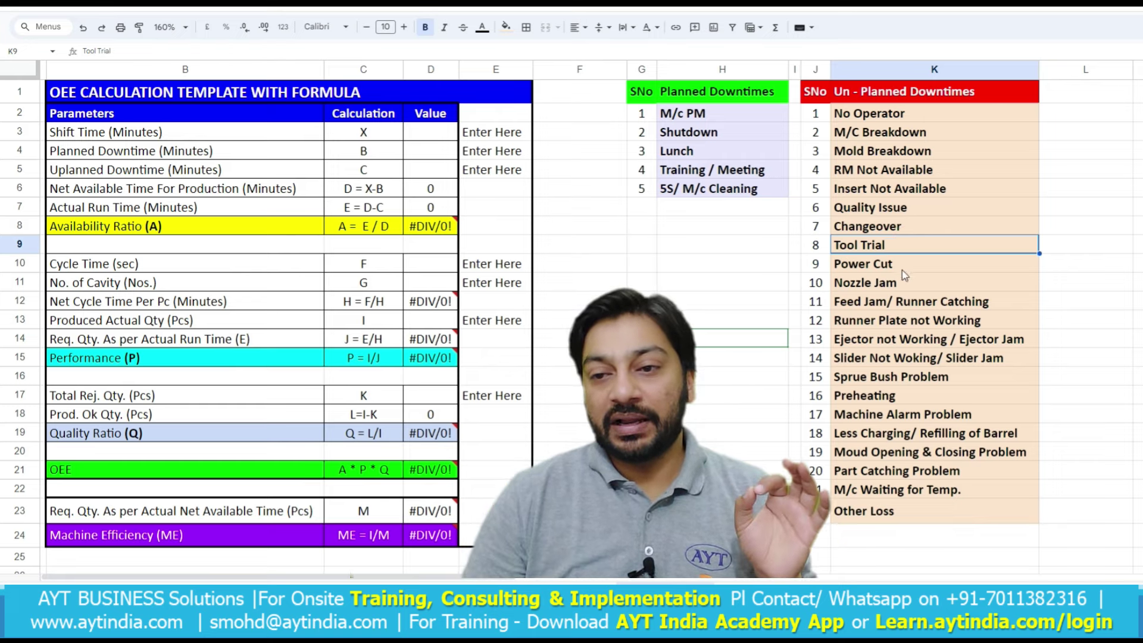
click(893, 266)
click(888, 281)
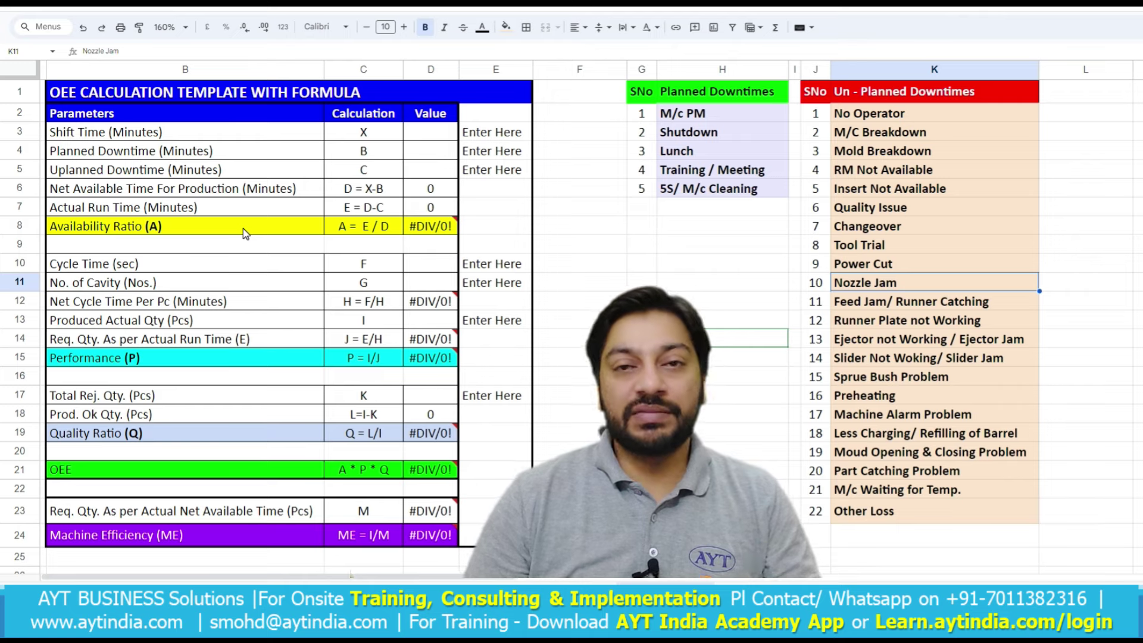
- In the availability section, enter the shift time in minutes in D3 as the calculation +10*60
drag(123, 107, 430, 230)
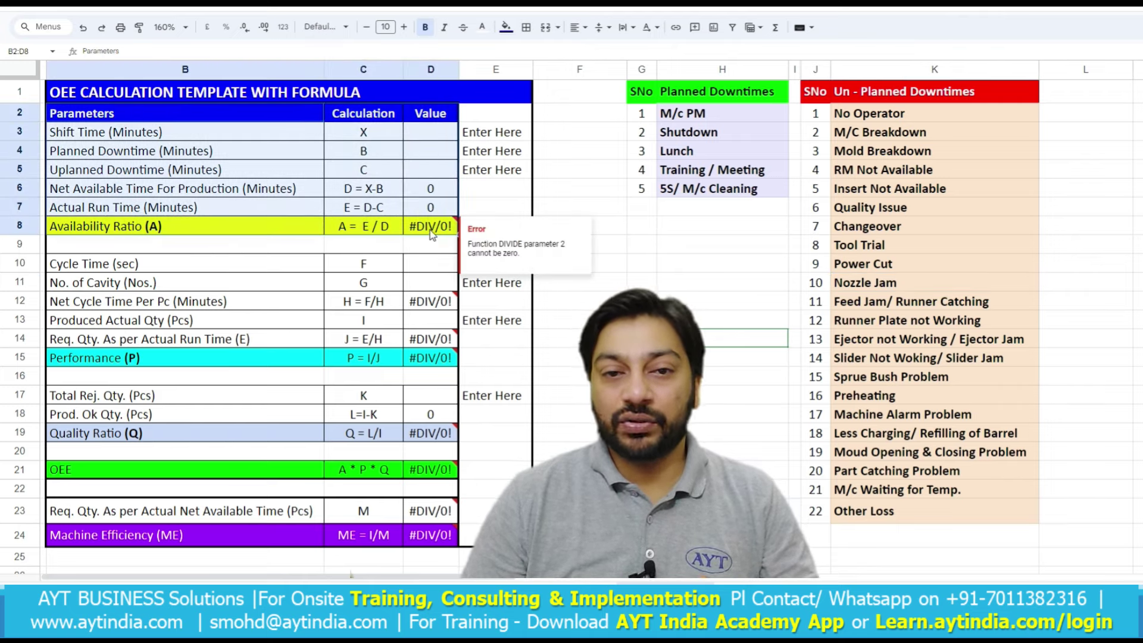
click(443, 137)
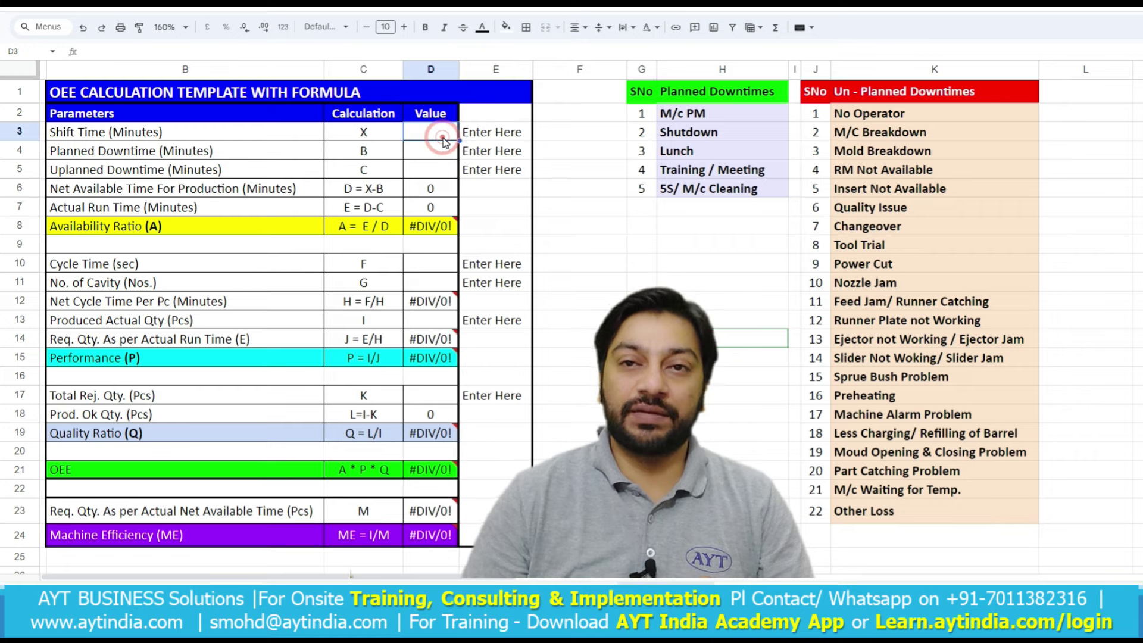
text(+)
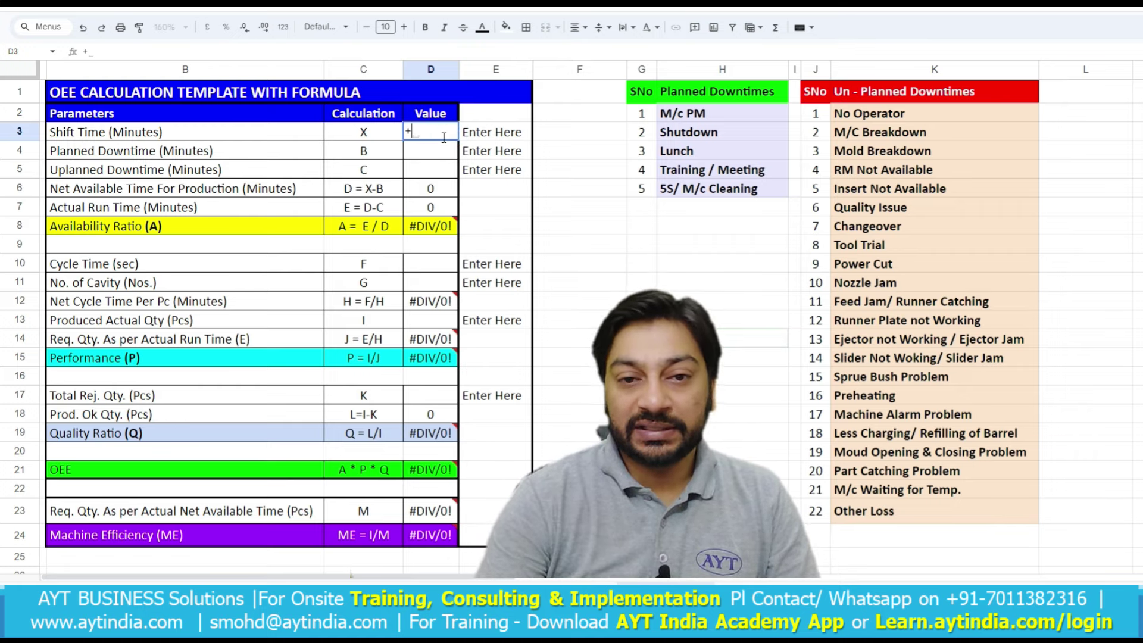
text(10*60)
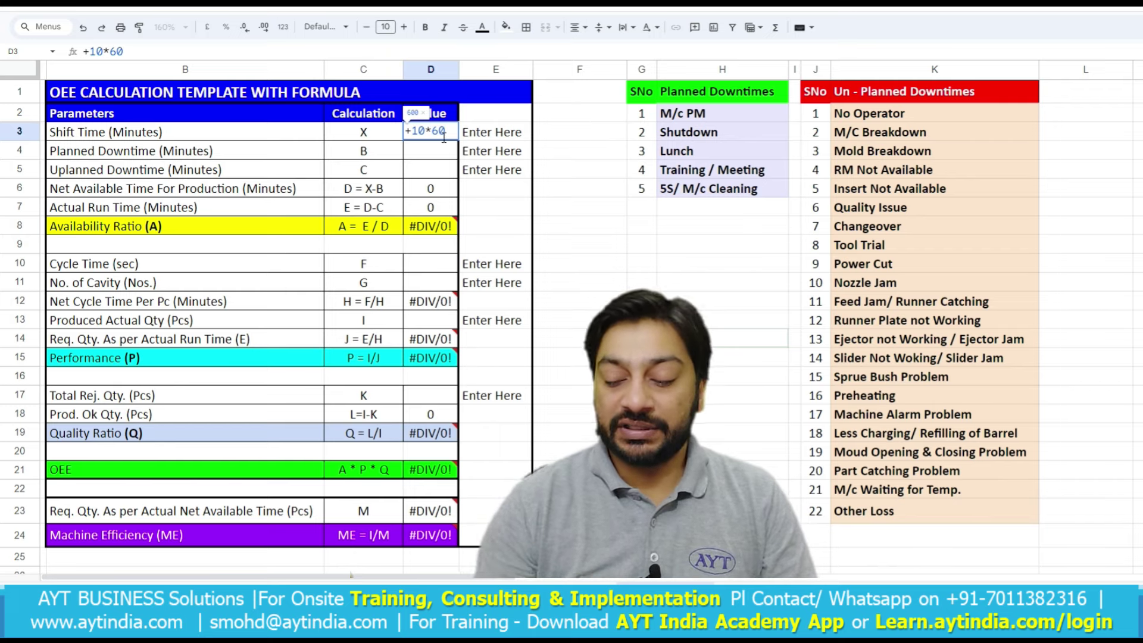
key(Return)
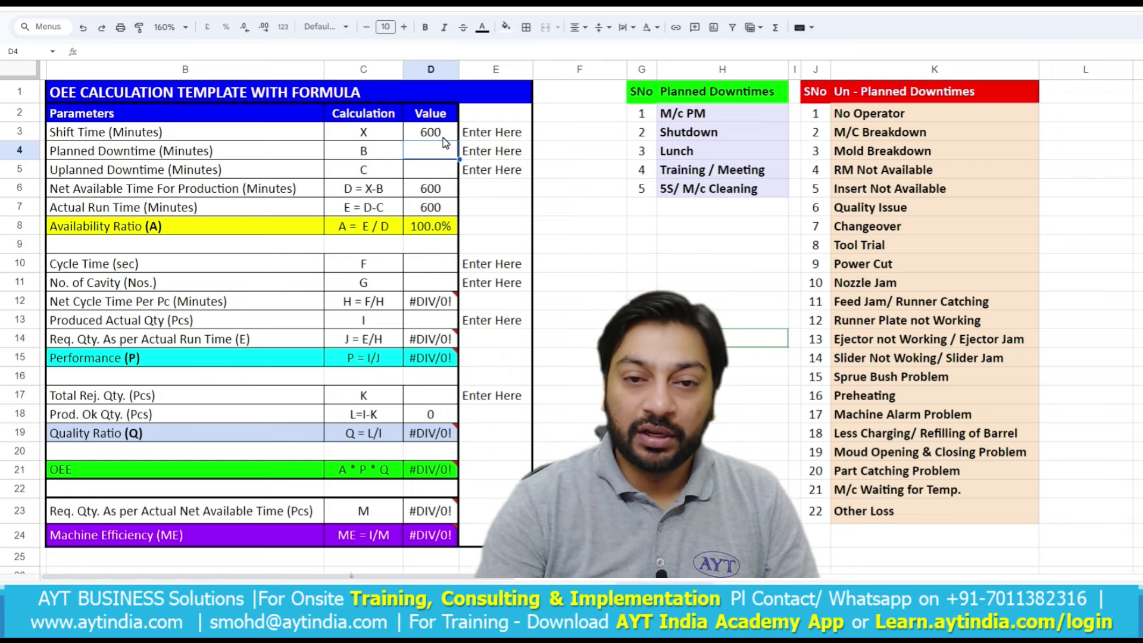
- Enter 30 minutes of planned downtime in D4 and 45 minutes of unplanned downtime in D5
click(443, 137)
key(Down)
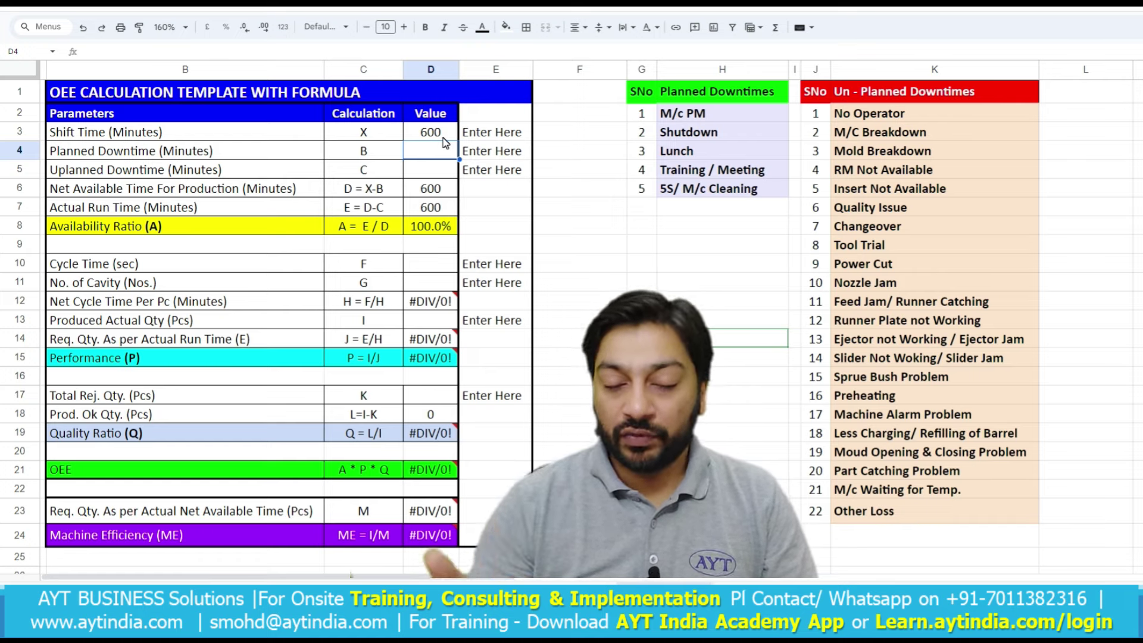
text(30)
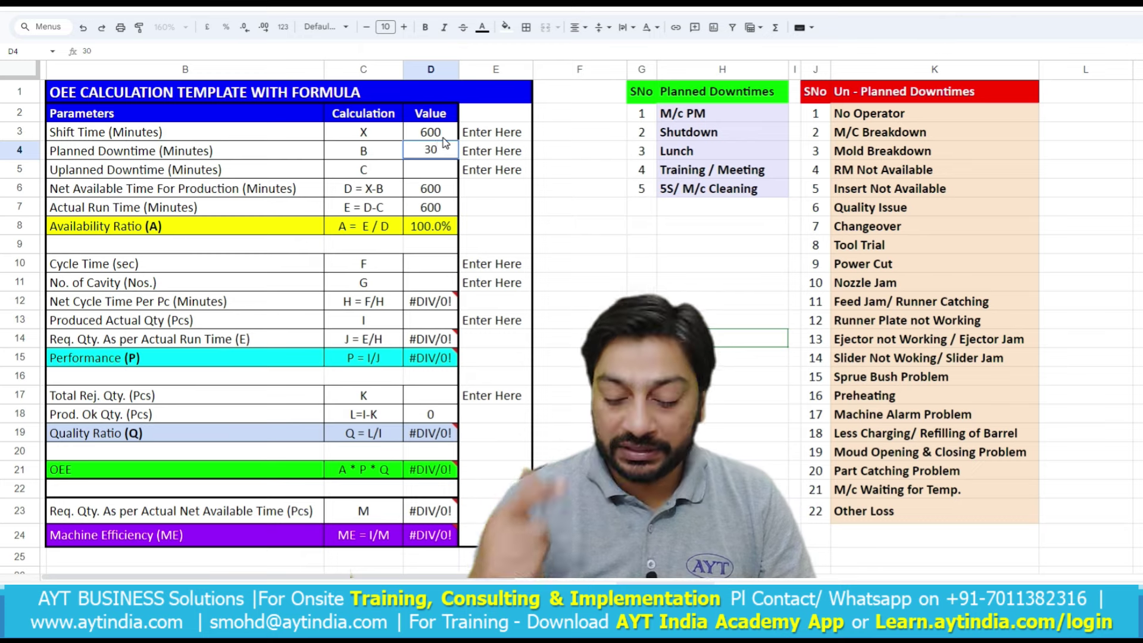
key(Return)
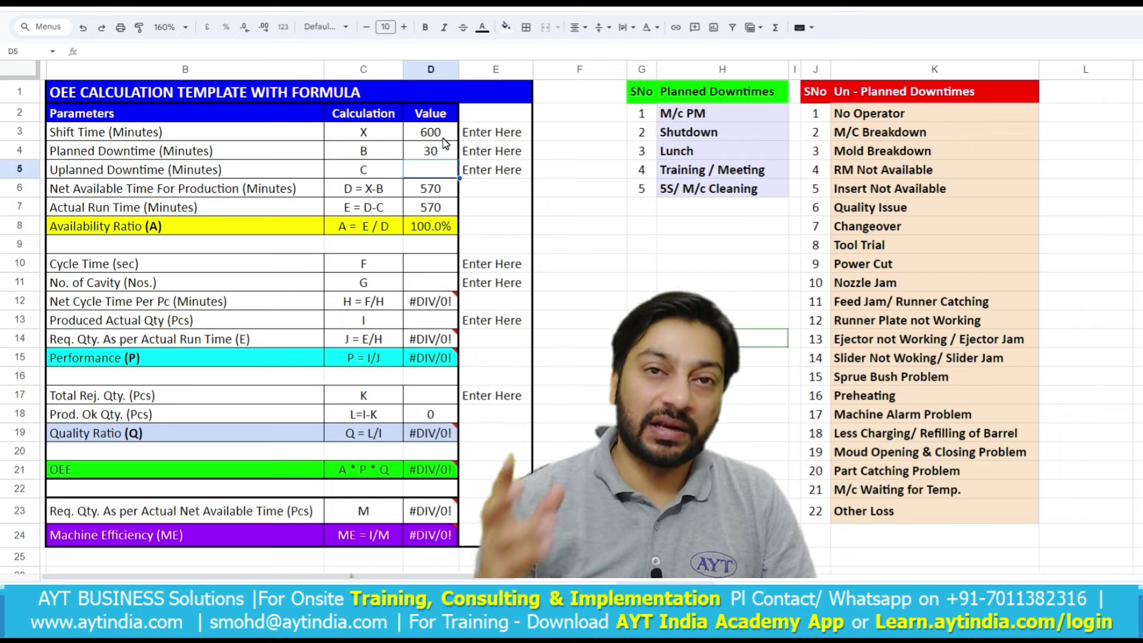
text(45)
key(Return)
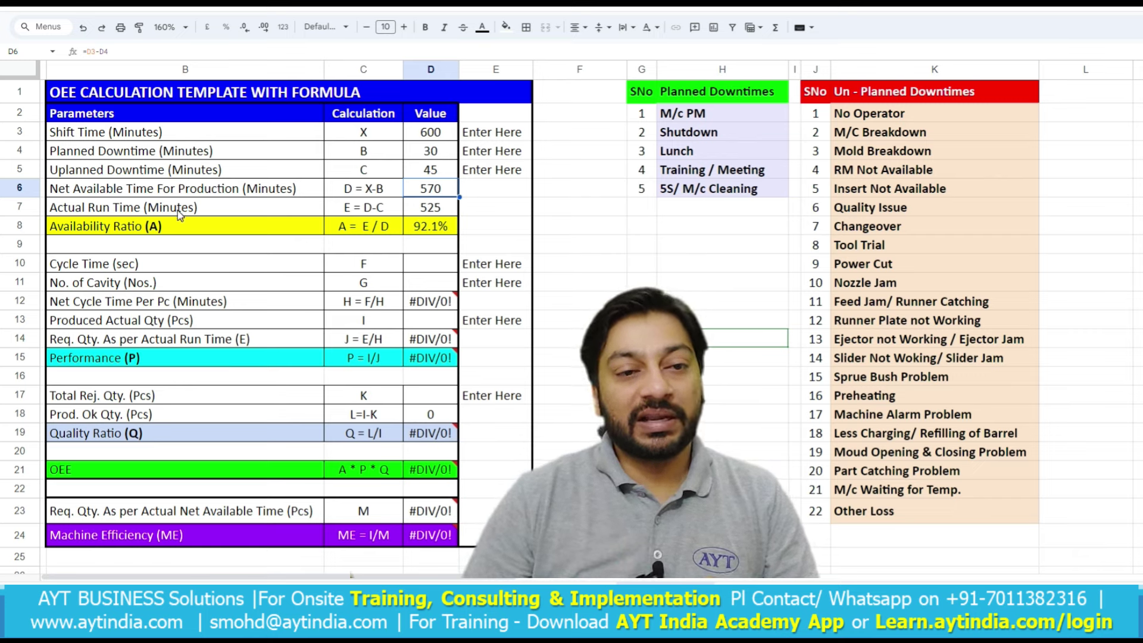
- Examine the formulas behind Net Available Time, Actual Run Time and Availability Ratio, and compare them with their calculation letters
click(437, 213)
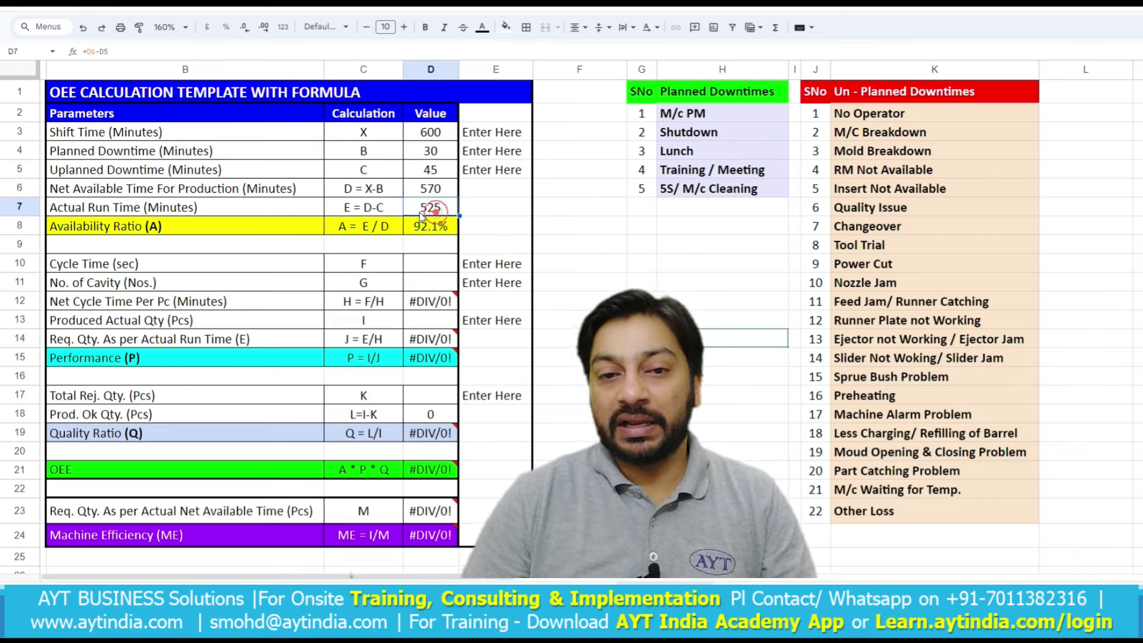
double_click(420, 189)
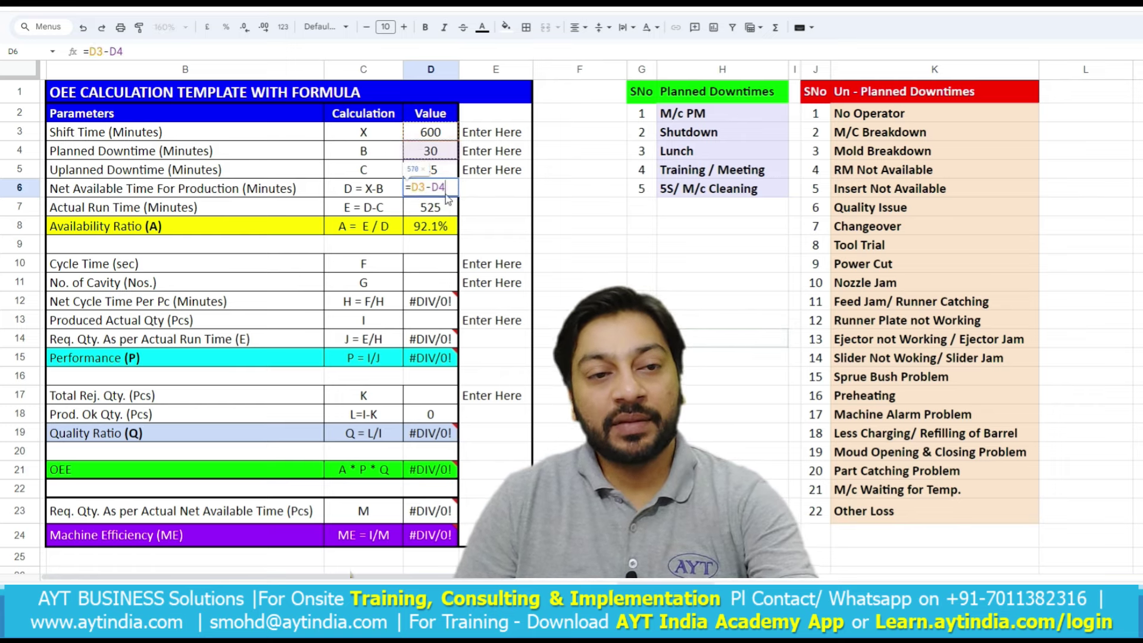
key(Escape)
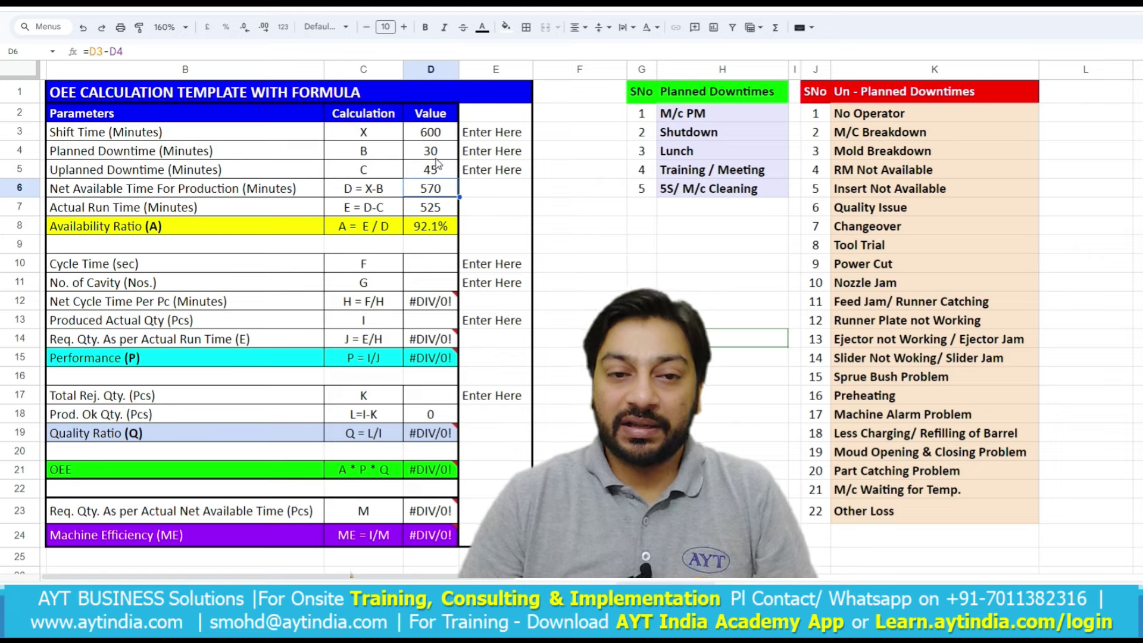
double_click(440, 208)
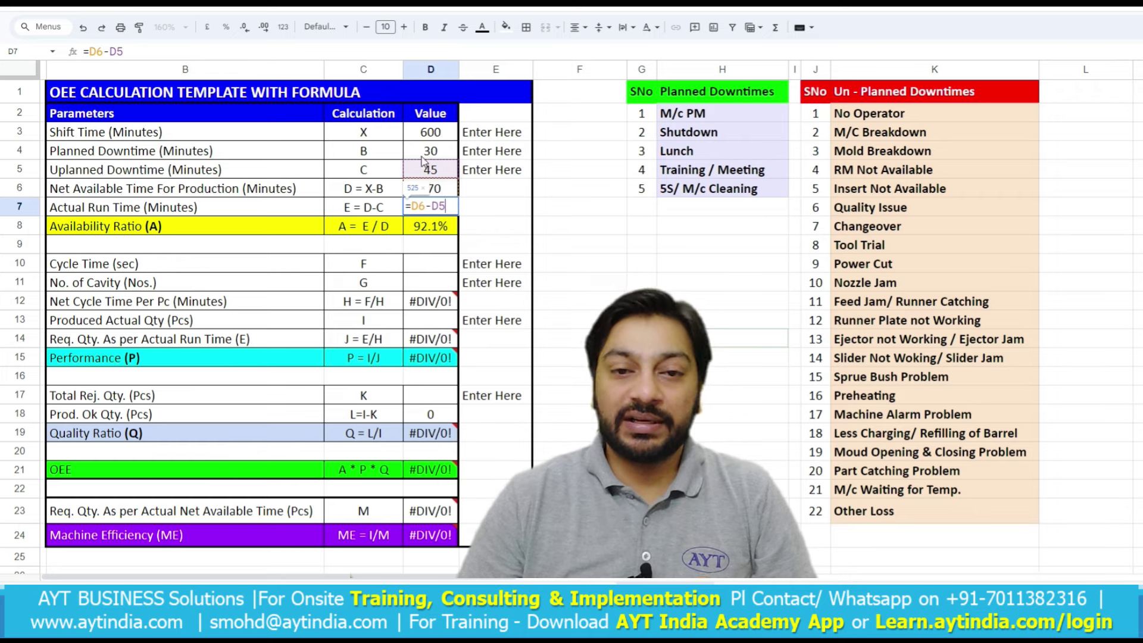
key(Escape)
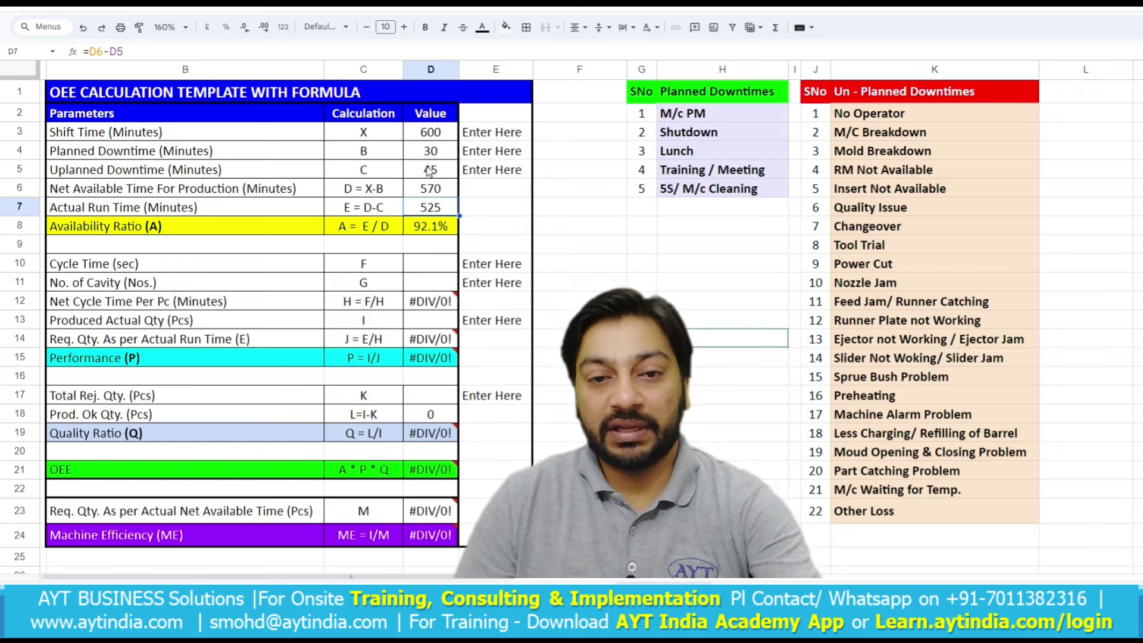
click(380, 178)
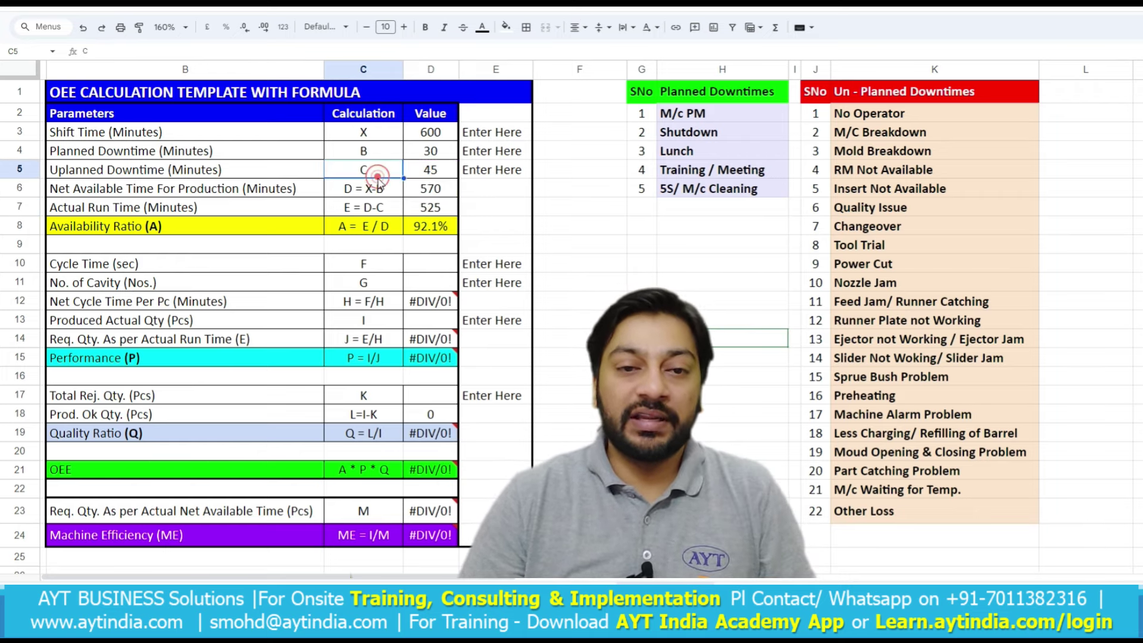
click(381, 189)
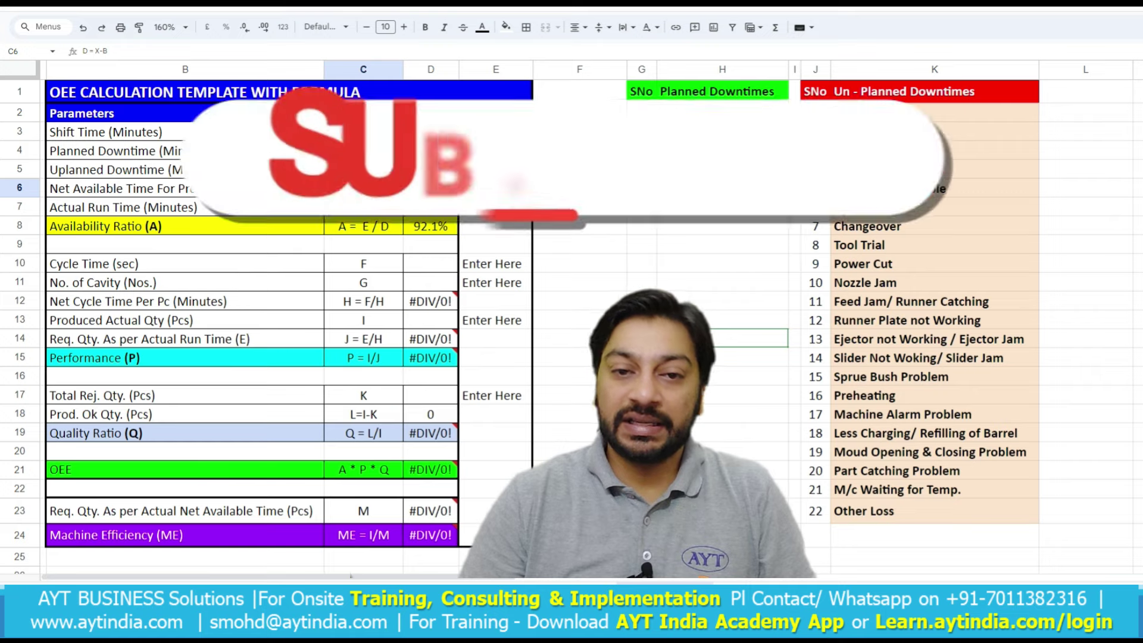
click(390, 227)
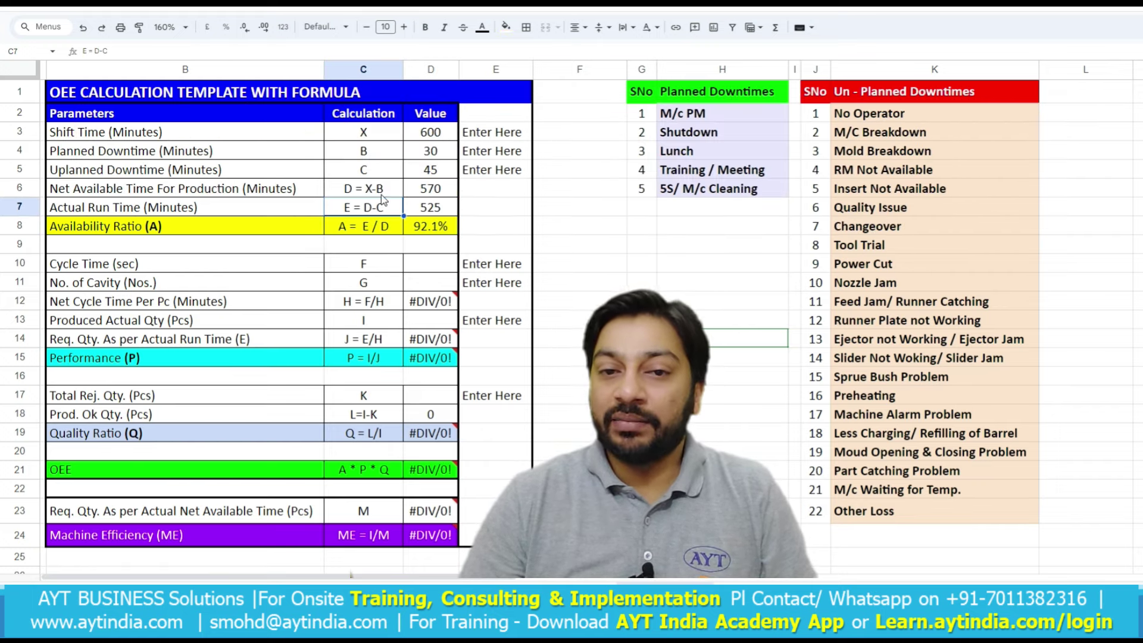
double_click(430, 225)
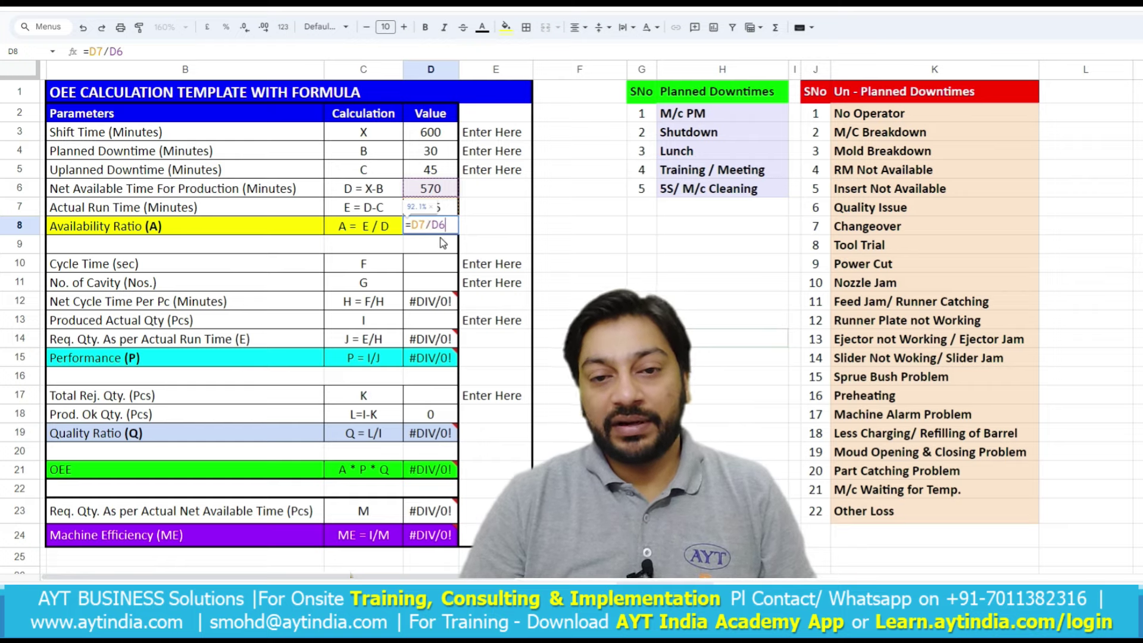
key(Escape)
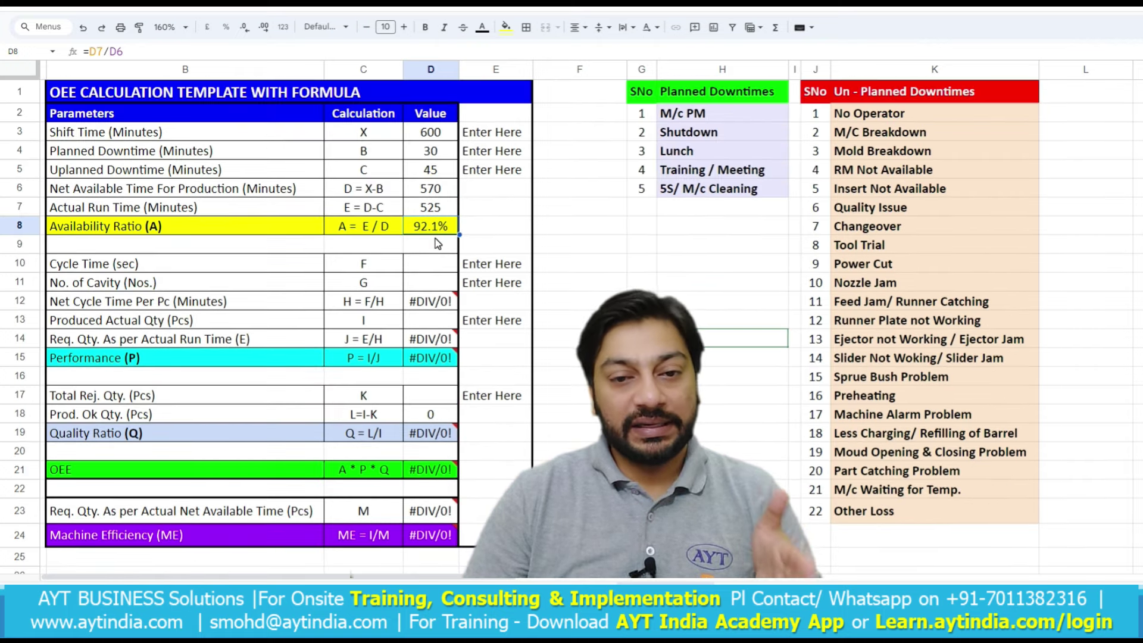
- Enter a cycle time of 30 seconds in D10 and 2 cavities in D11, then check the net cycle time per piece
click(420, 264)
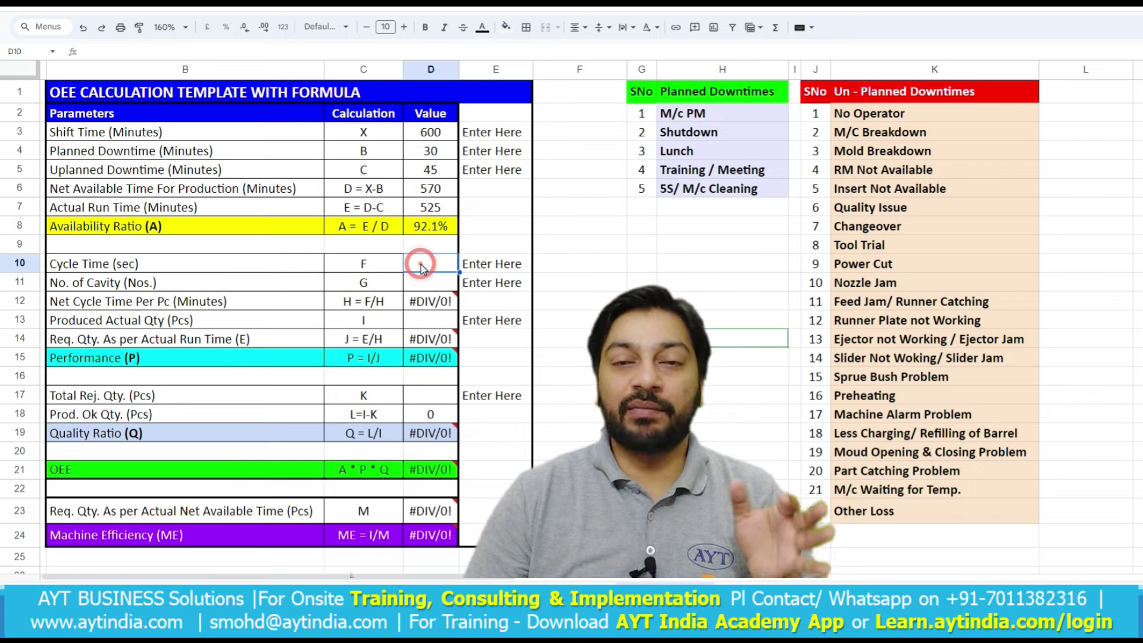
text(30)
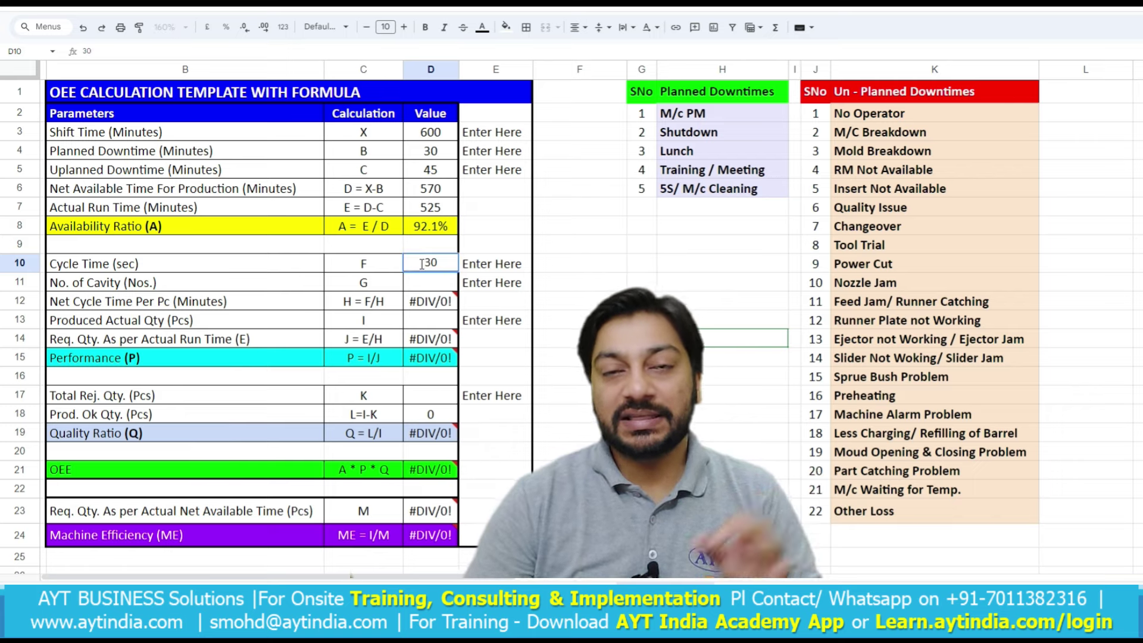
key(Return)
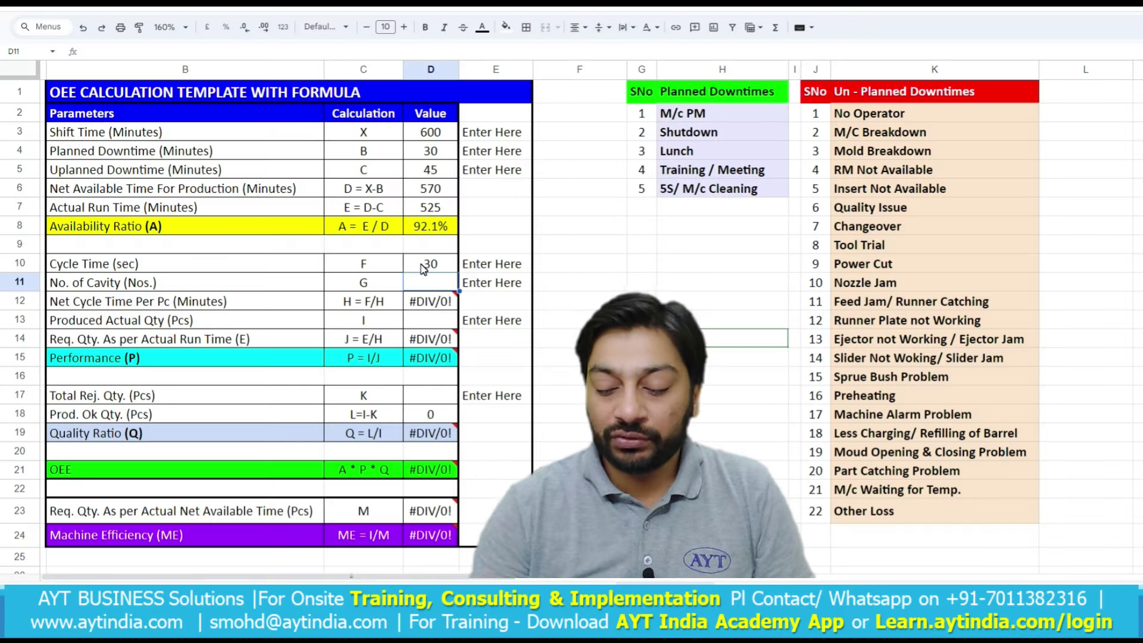
text(2)
key(Return)
key(Up)
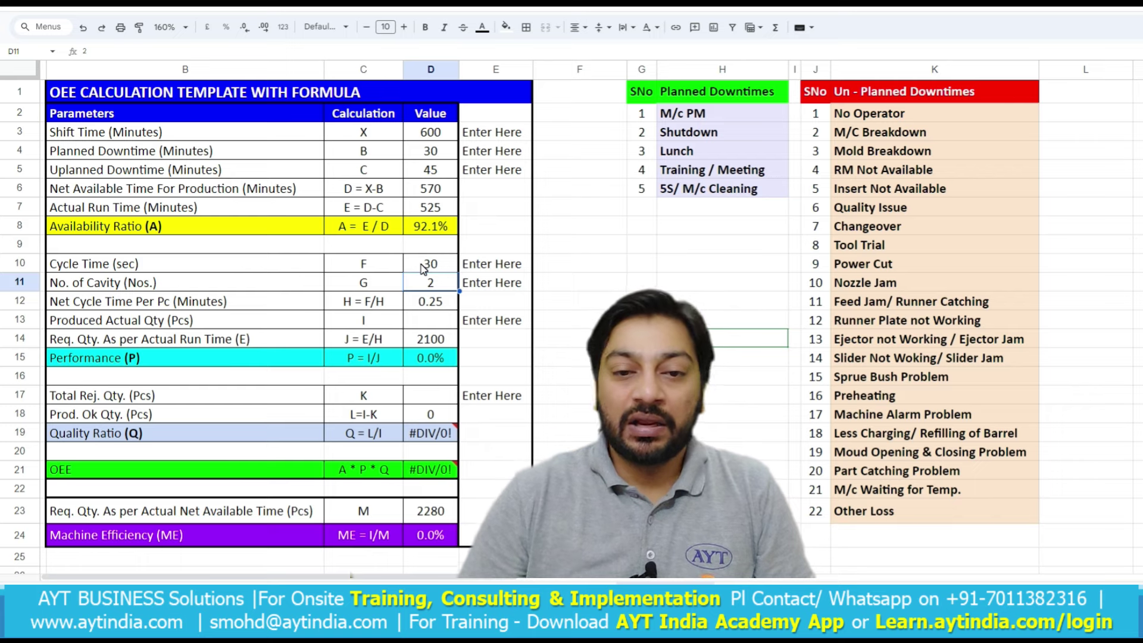
click(427, 302)
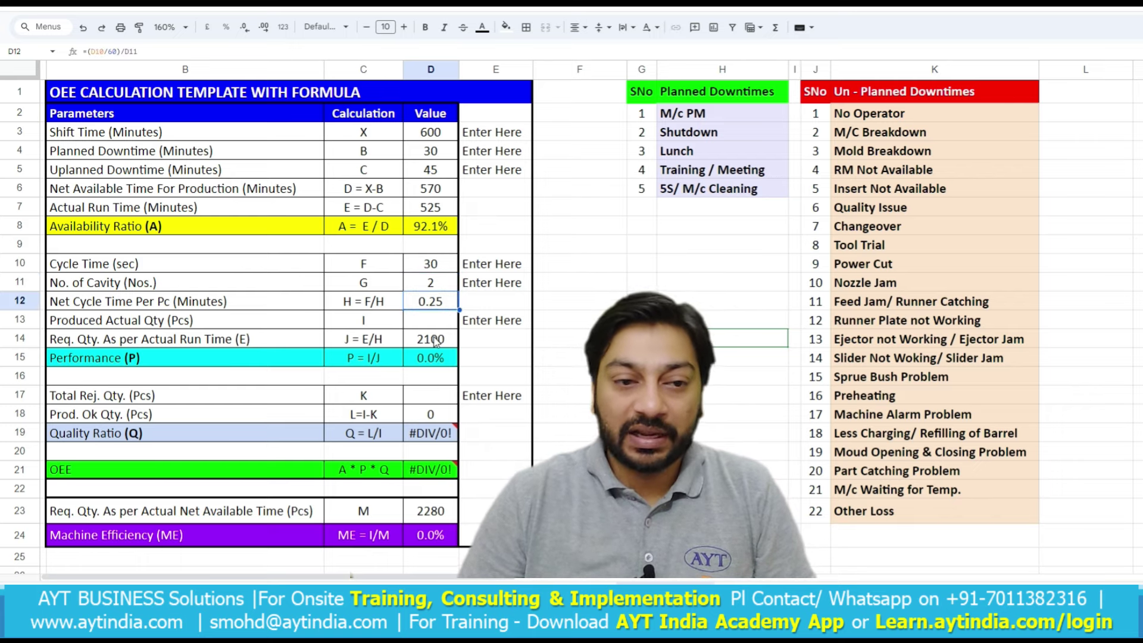
- Examine how the net cycle time formula in D12 uses the cycle time and number of cavities
click(441, 258)
click(436, 283)
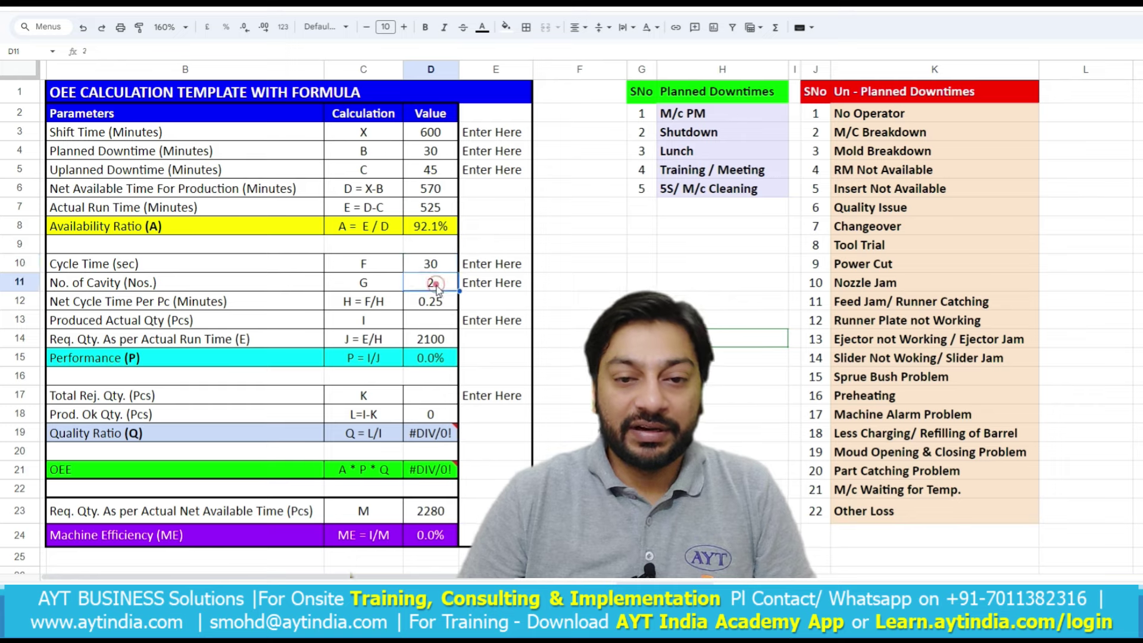
double_click(437, 302)
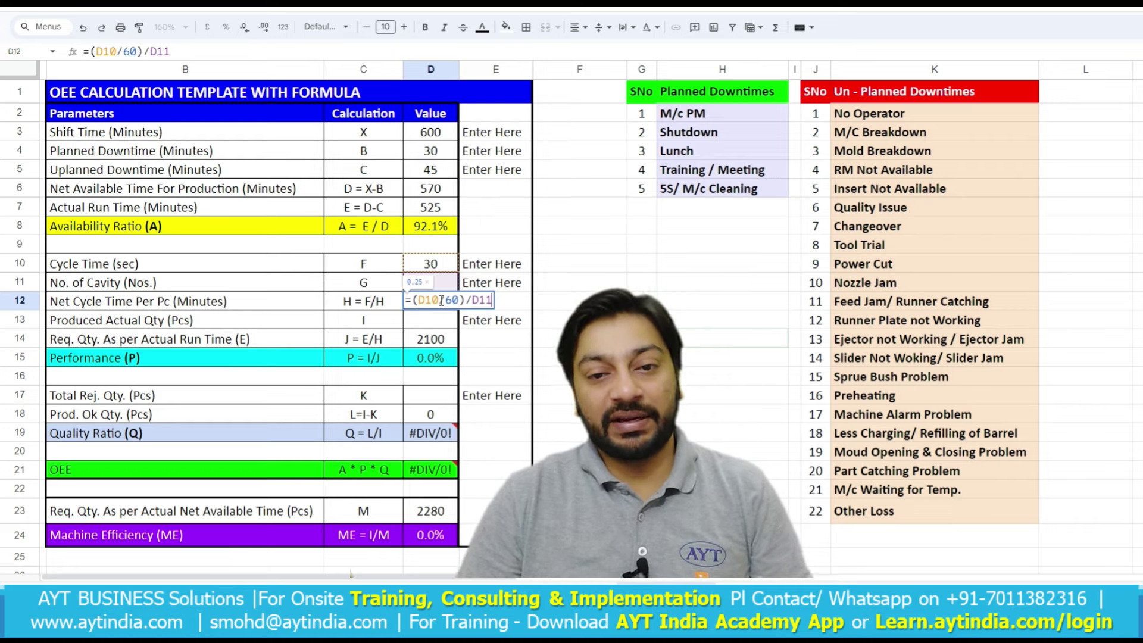
key(Return)
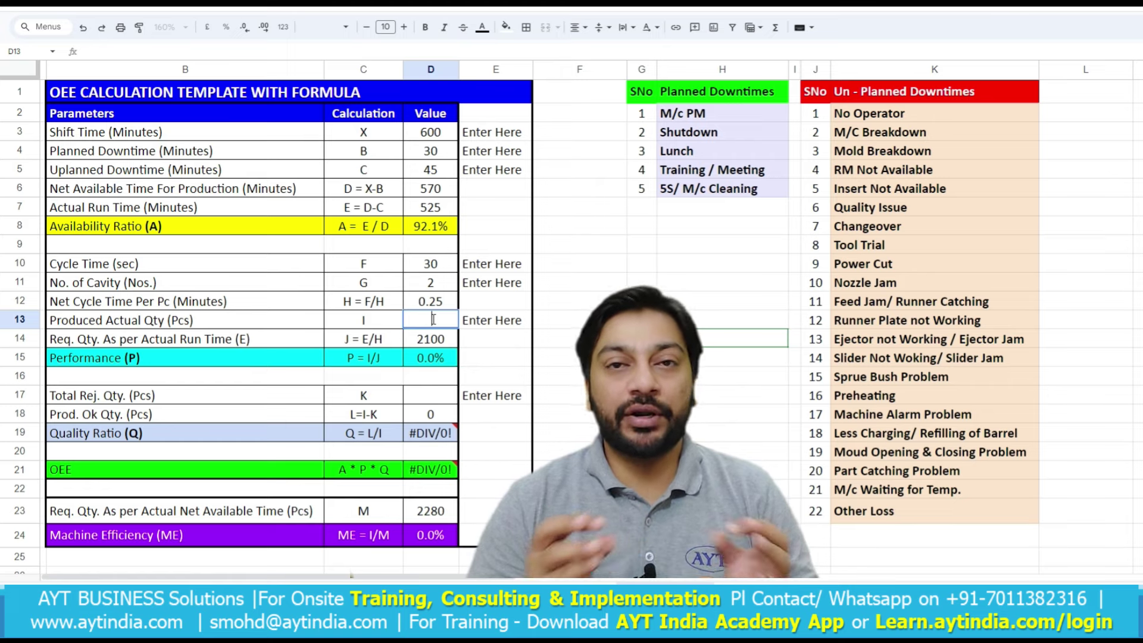
- Enter 1975 pieces as the produced actual quantity in D13
text(200)
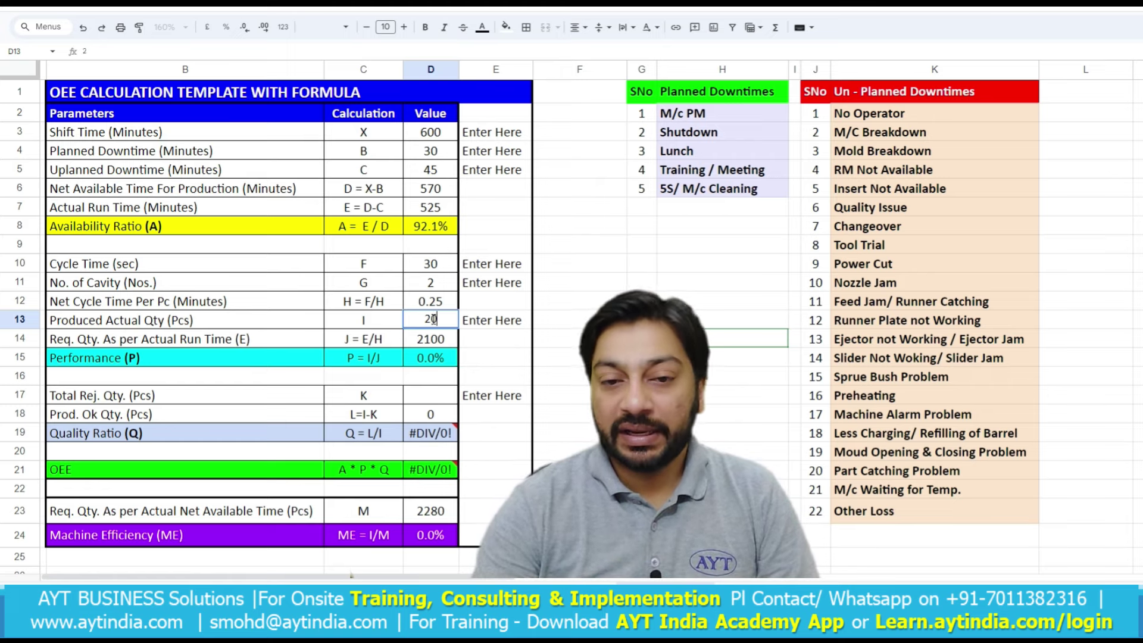
key(BackSpace)
key(BackSpace)
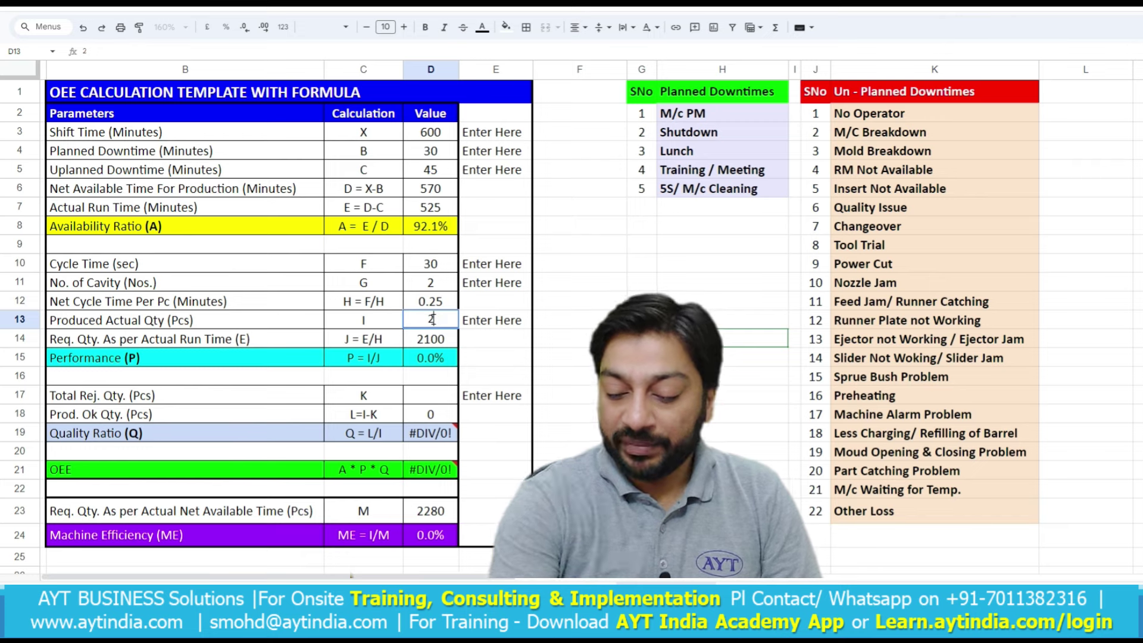
text(197)
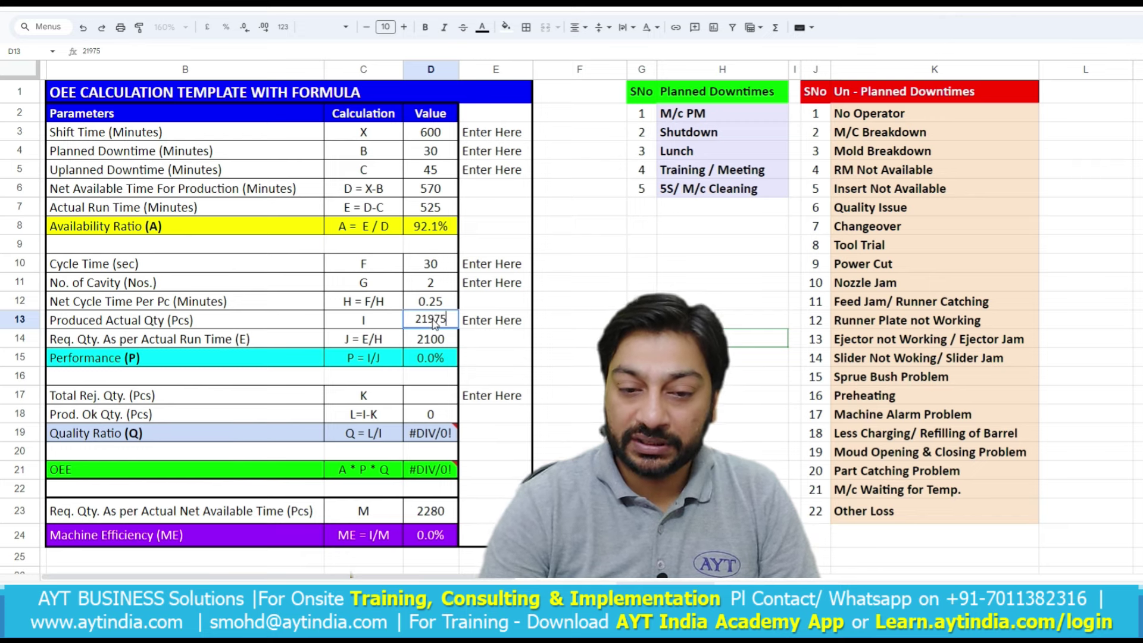
text(51975)
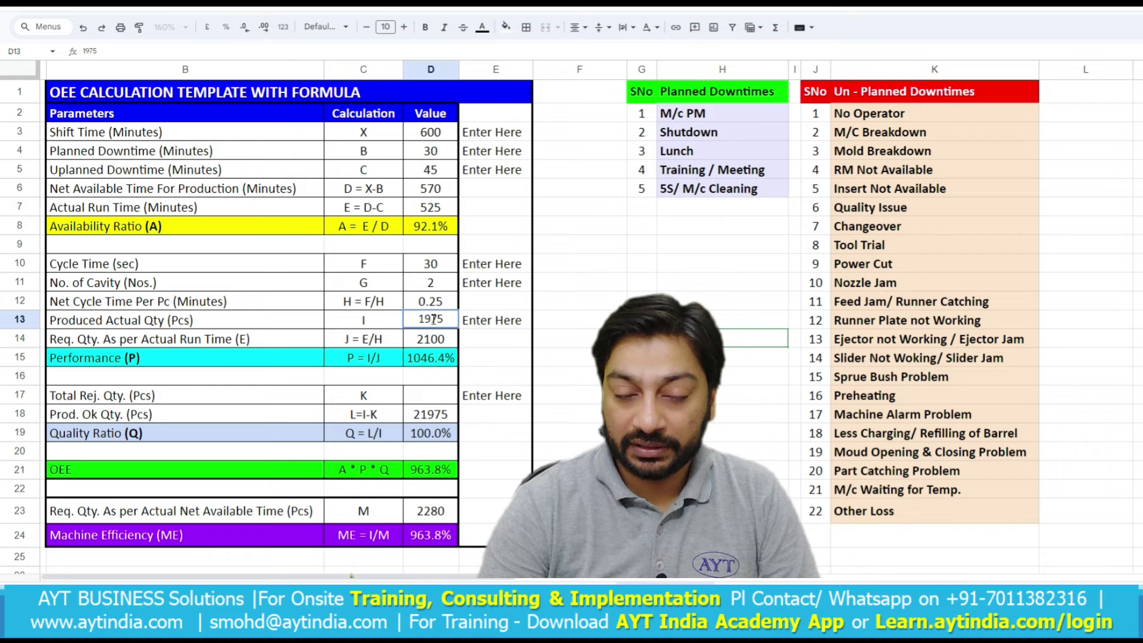
key(Return)
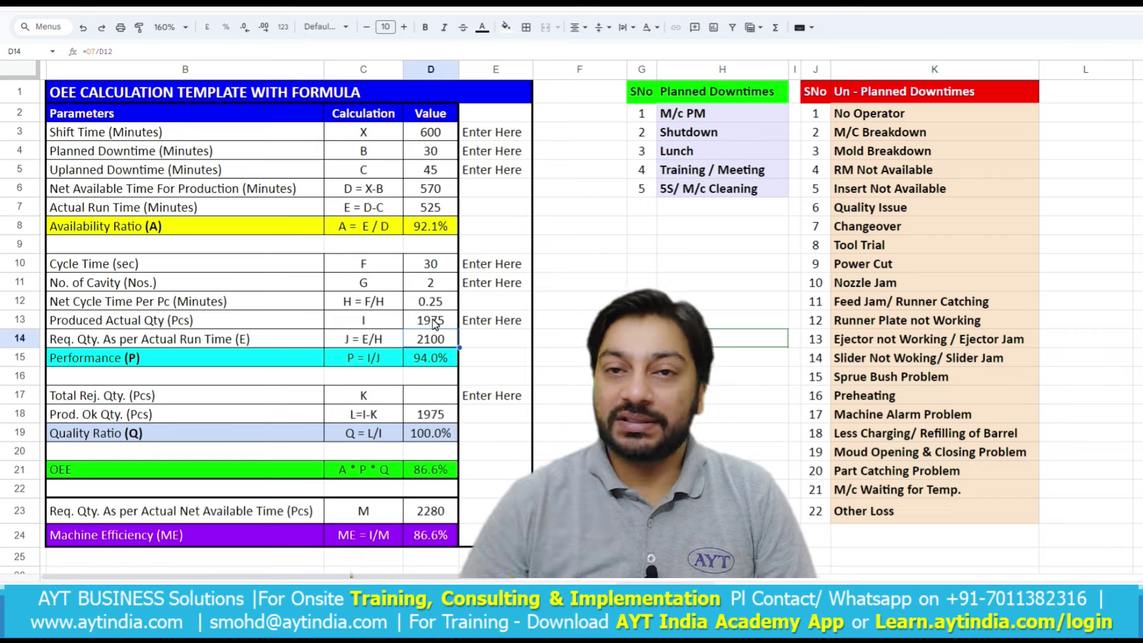
- Examine the formulas behind Performance in D15 and the required quantity as per actual run time in D14, including their source cells
click(420, 367)
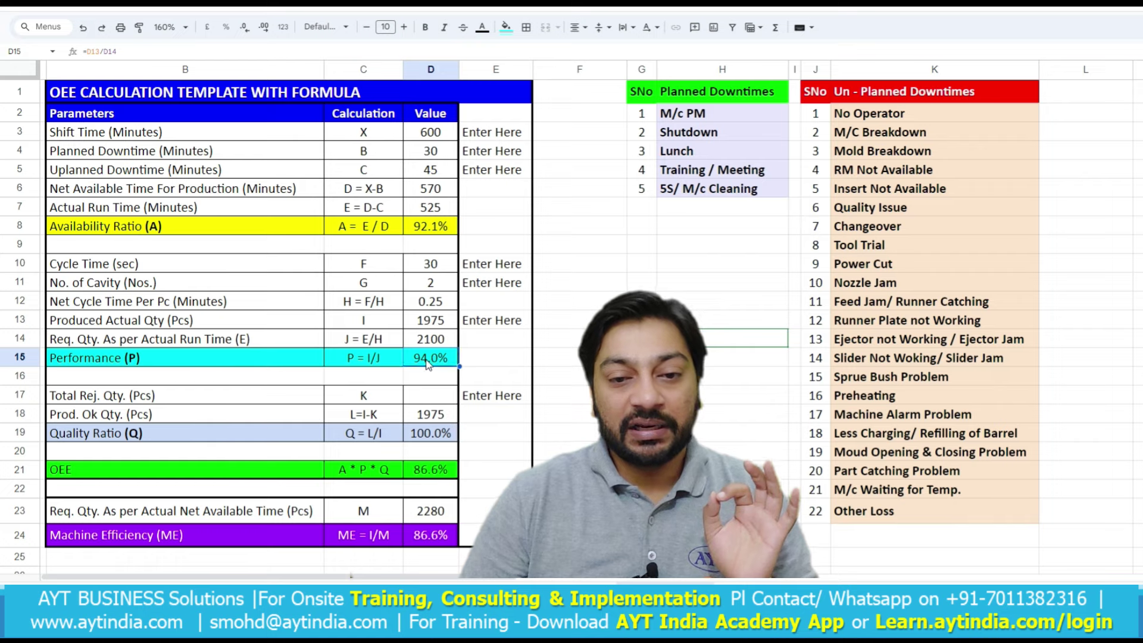
double_click(427, 359)
key(Return)
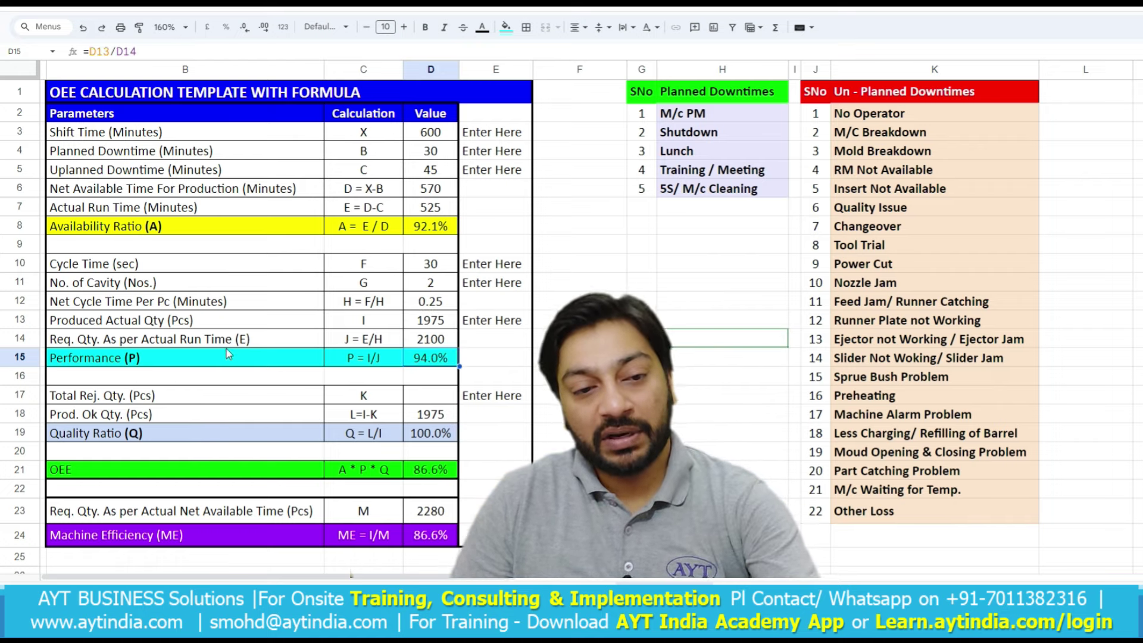
click(216, 344)
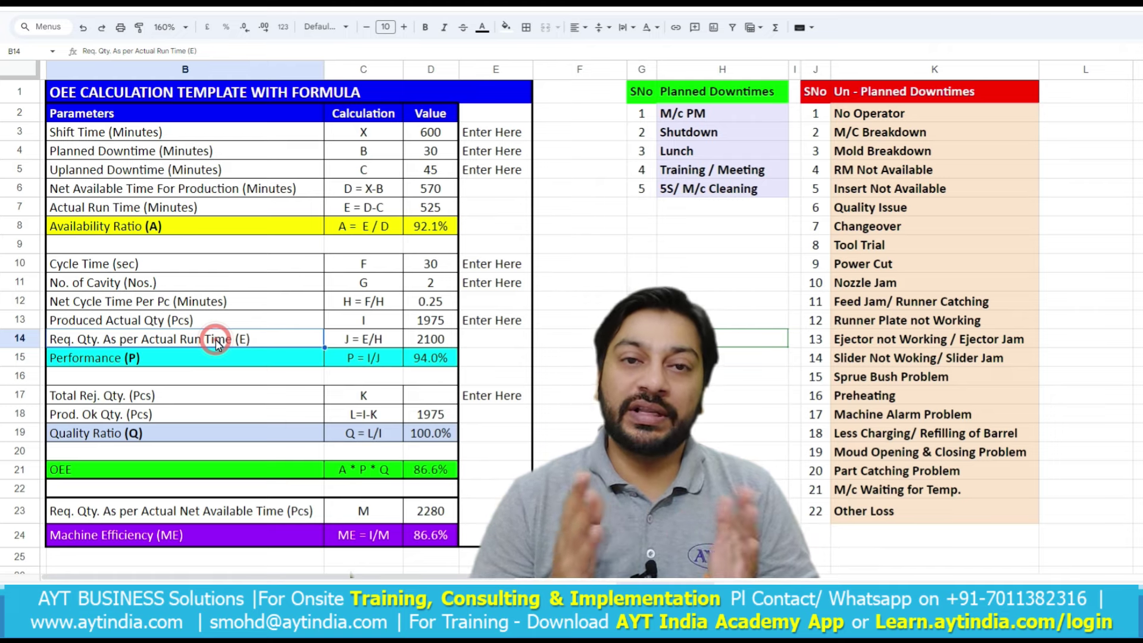
double_click(447, 341)
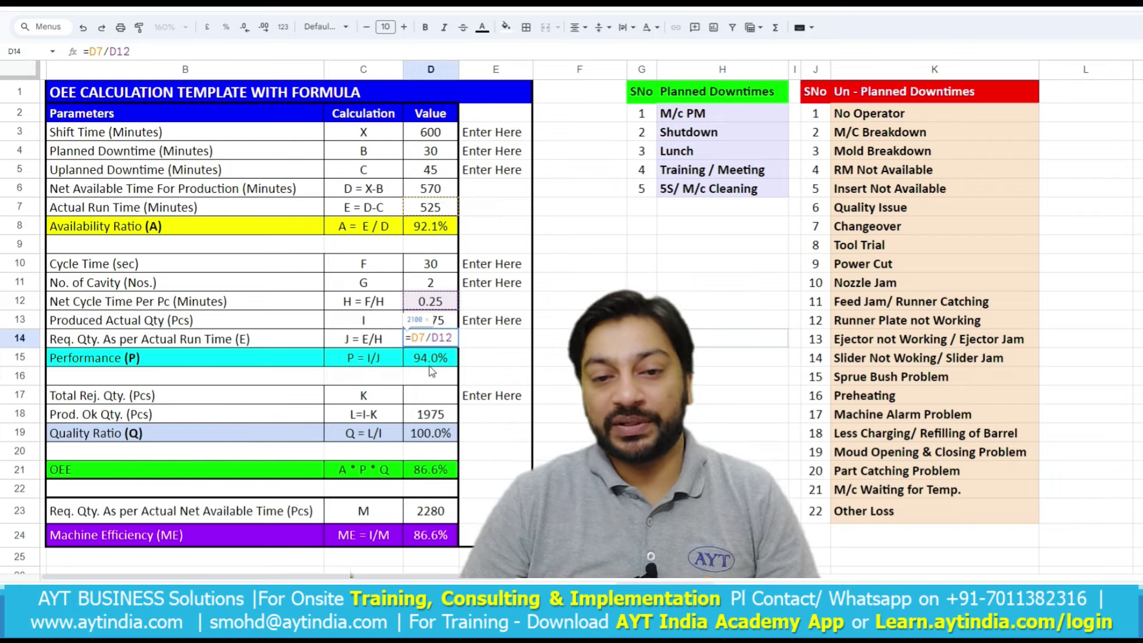
key(Escape)
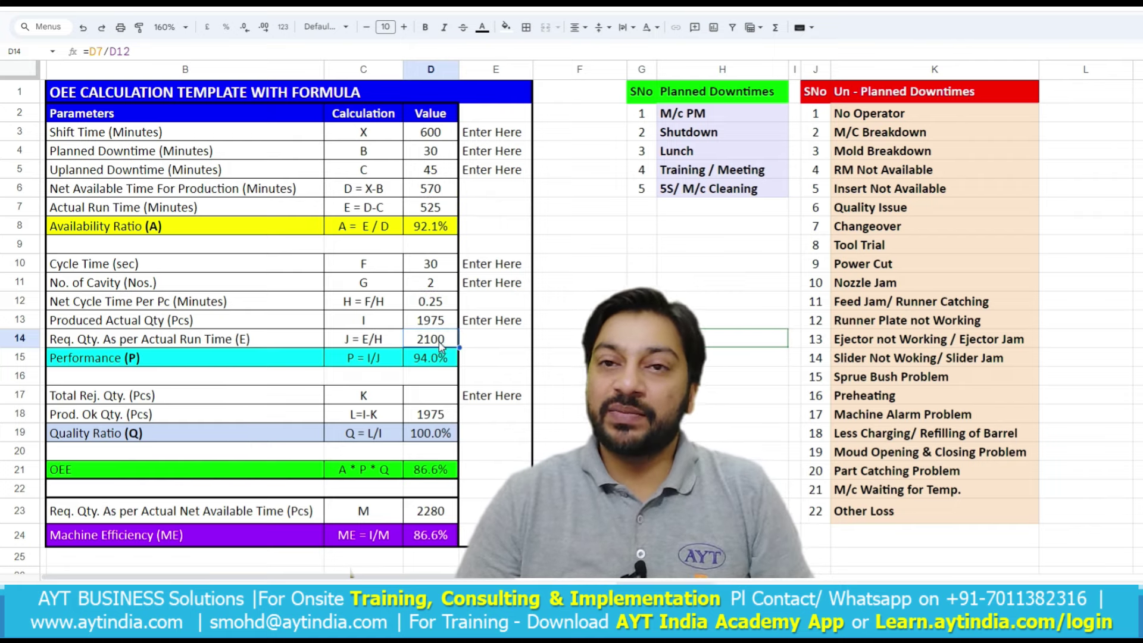
double_click(439, 340)
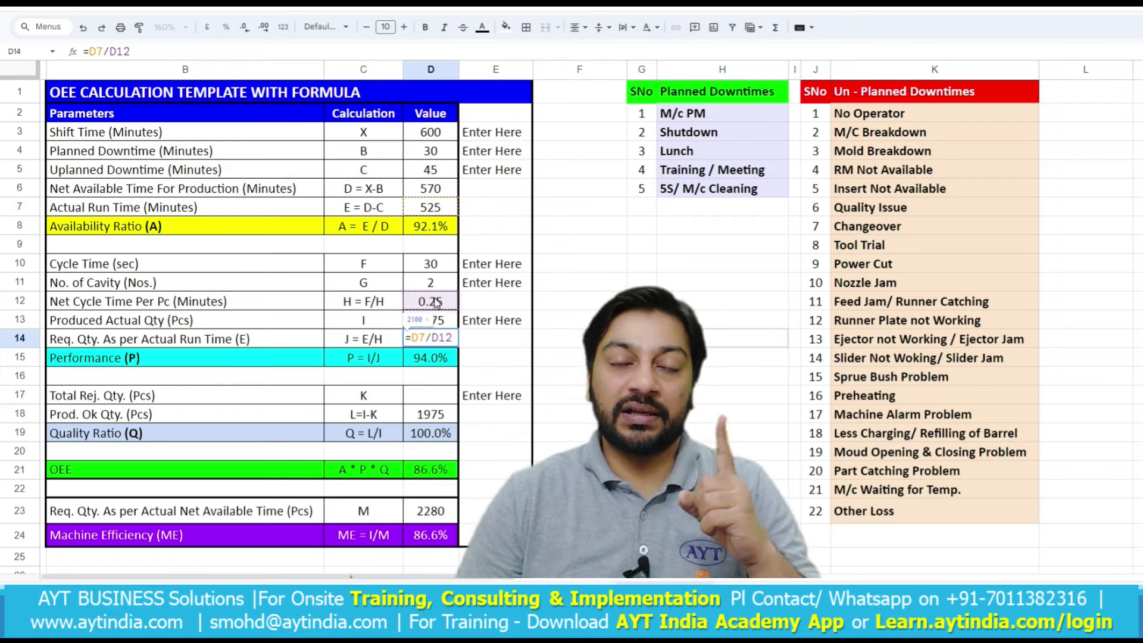
key(Escape)
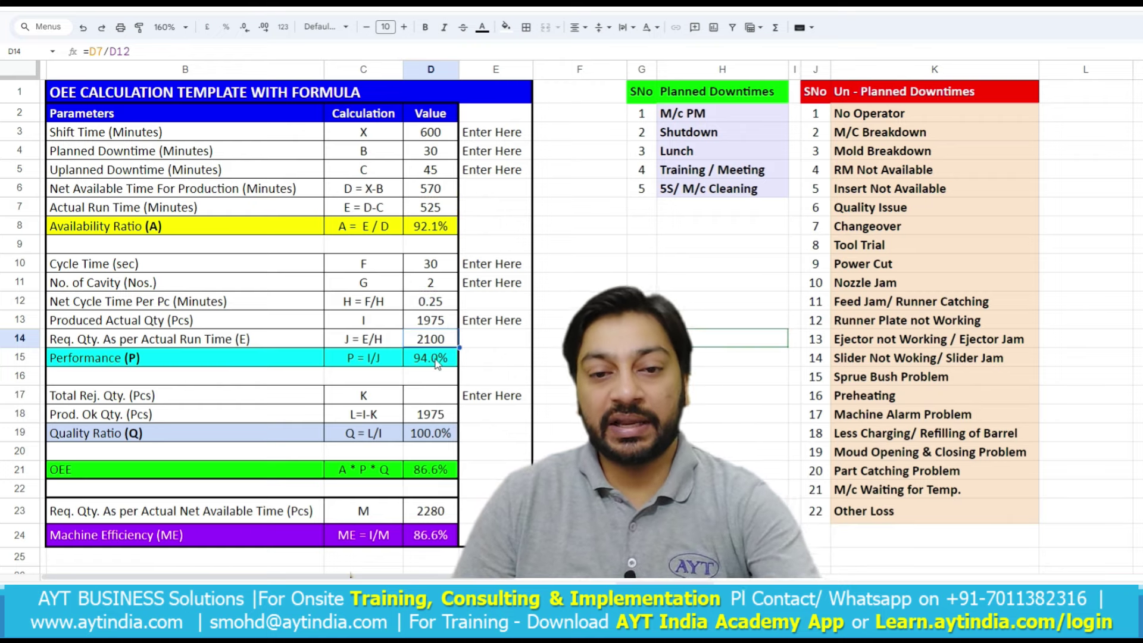
click(438, 325)
click(437, 326)
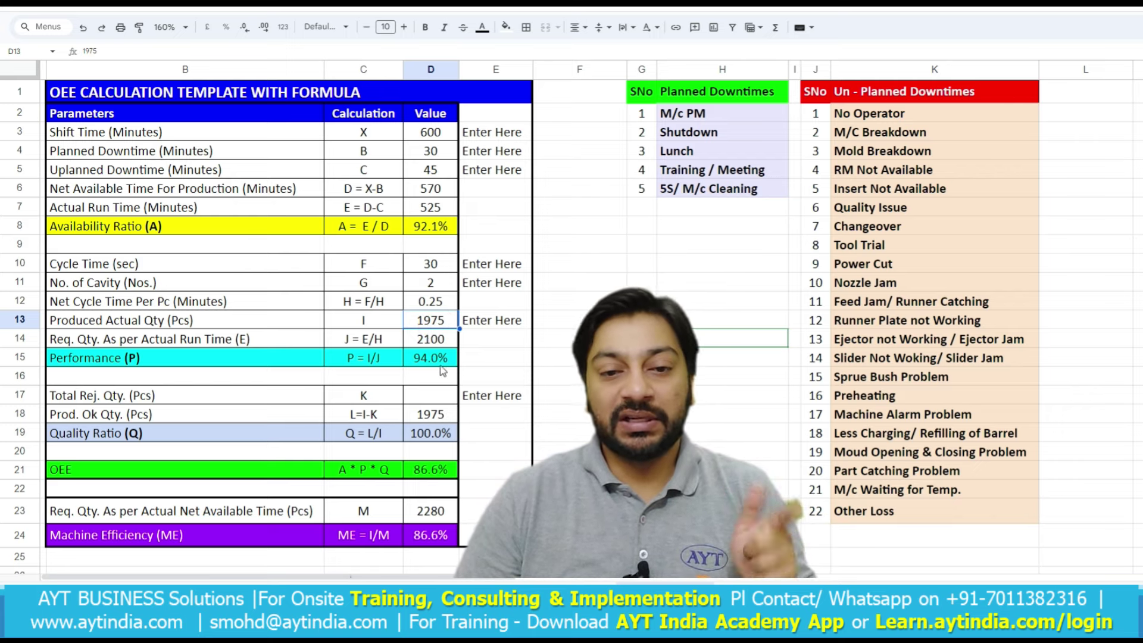
click(440, 357)
double_click(439, 359)
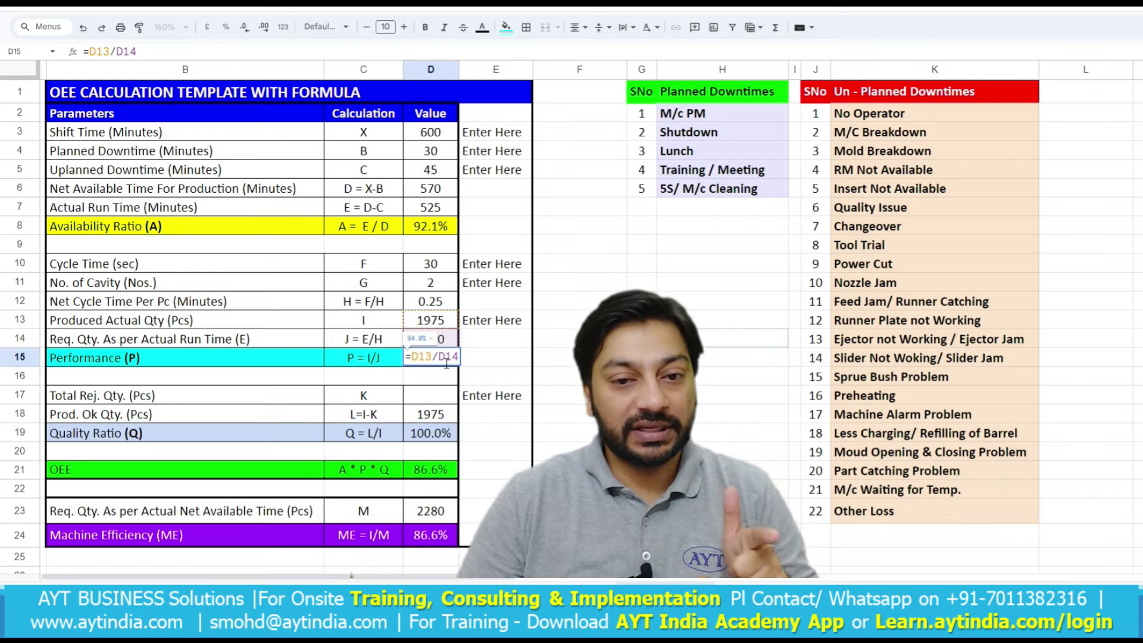
key(ctrl+Return)
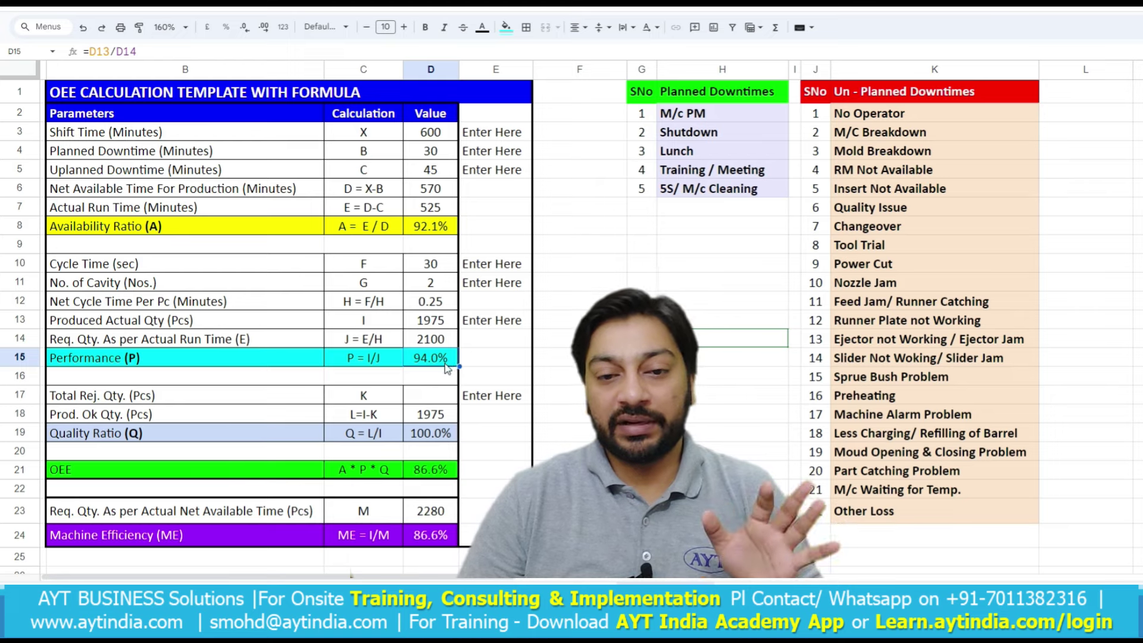
- In the quality section, enter 55 pieces as the total rejected quantity in D17
click(433, 403)
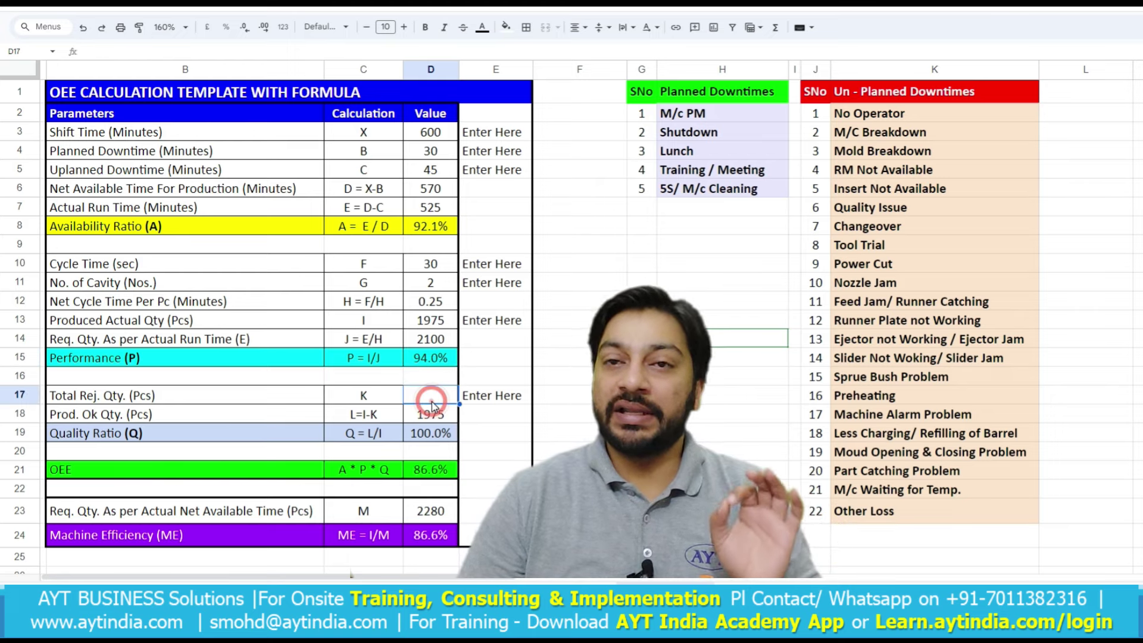
click(441, 420)
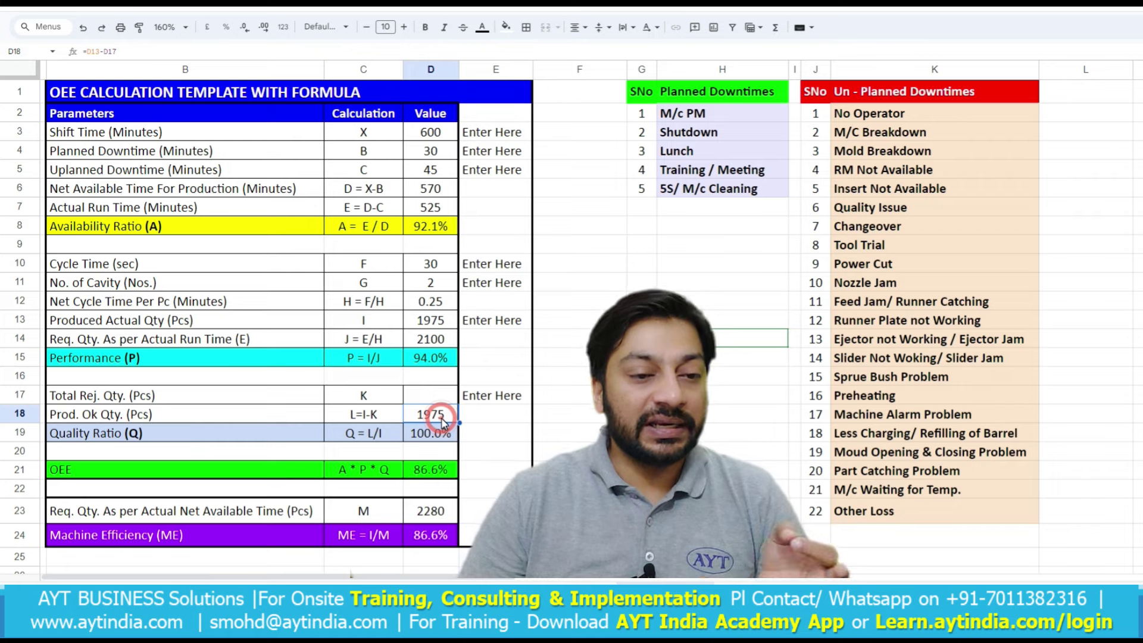
click(441, 398)
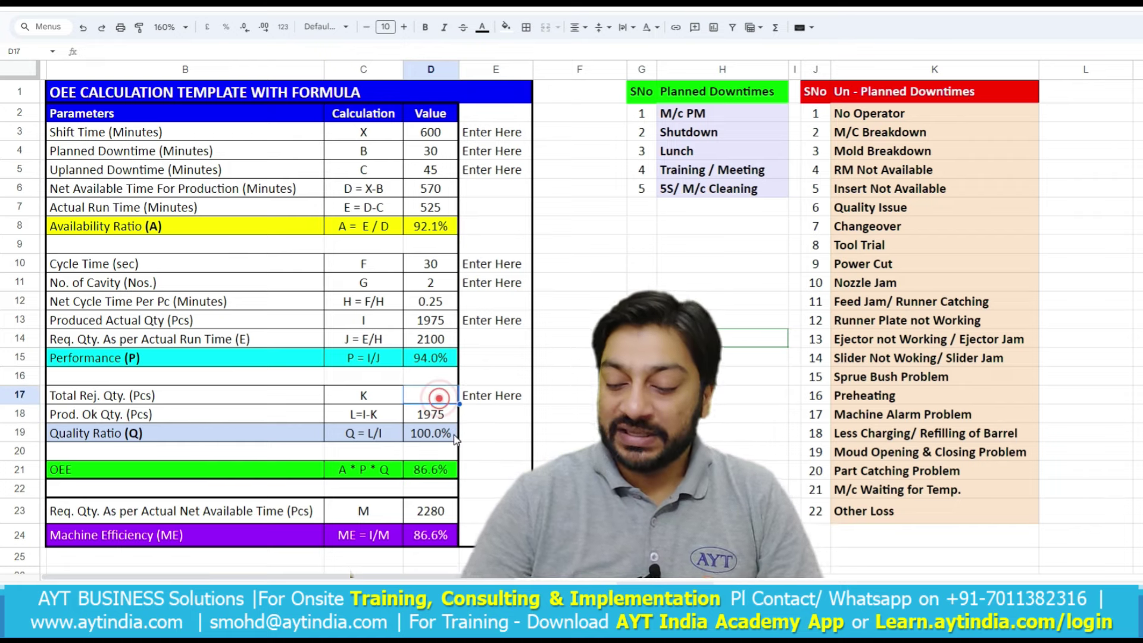
text(55)
key(Return)
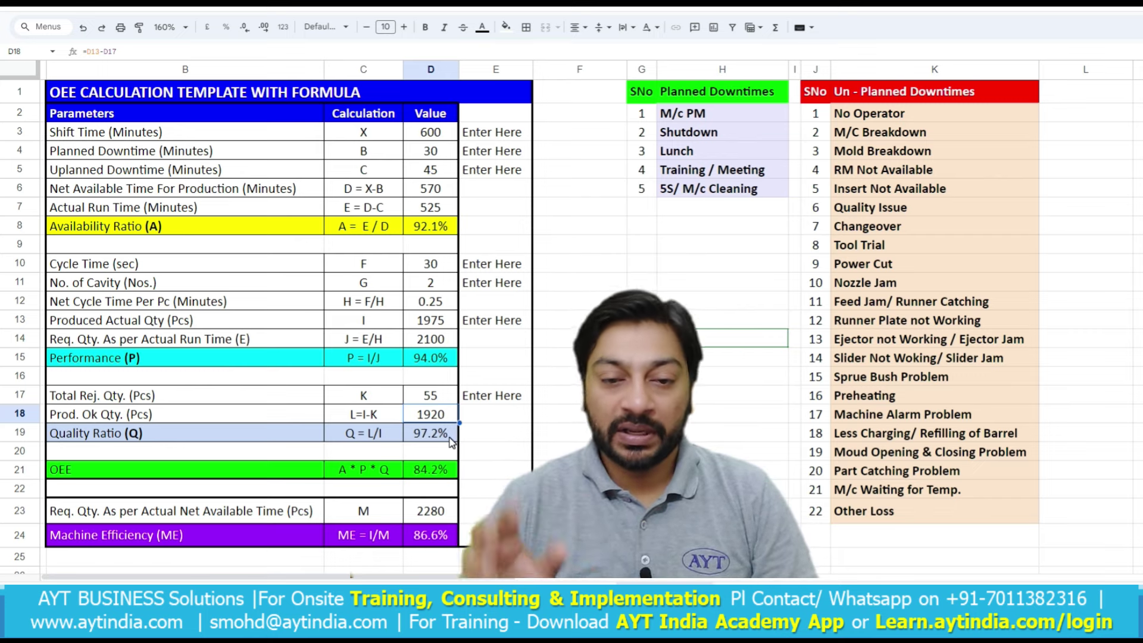
- Examine the formulas behind the Quality Ratio in D19 and the produced OK quantity in D18
click(406, 435)
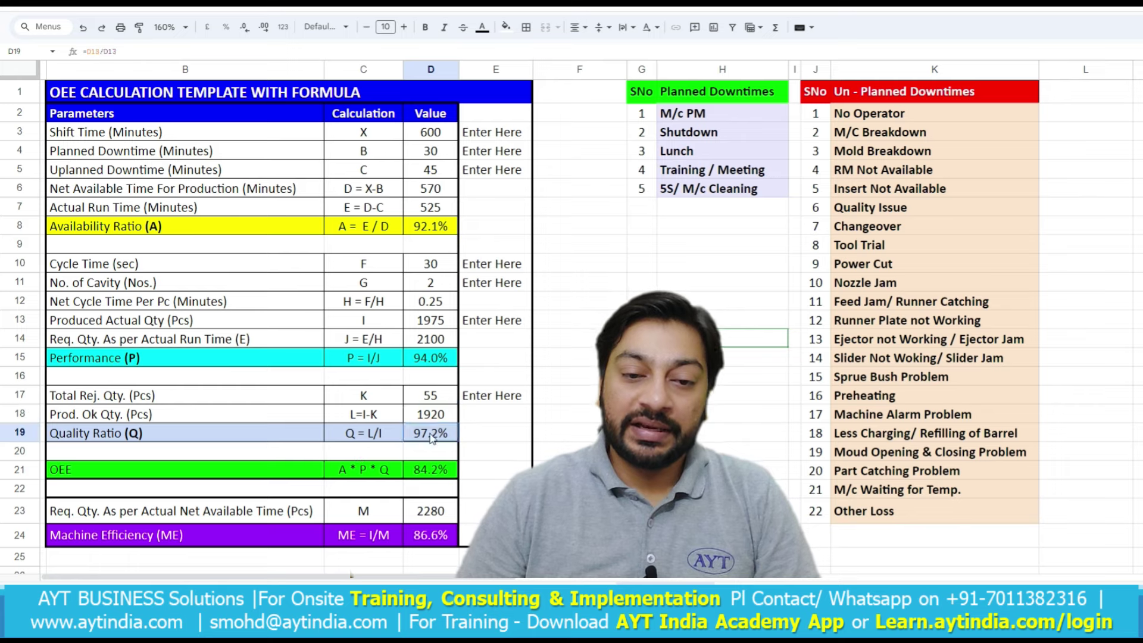
double_click(432, 433)
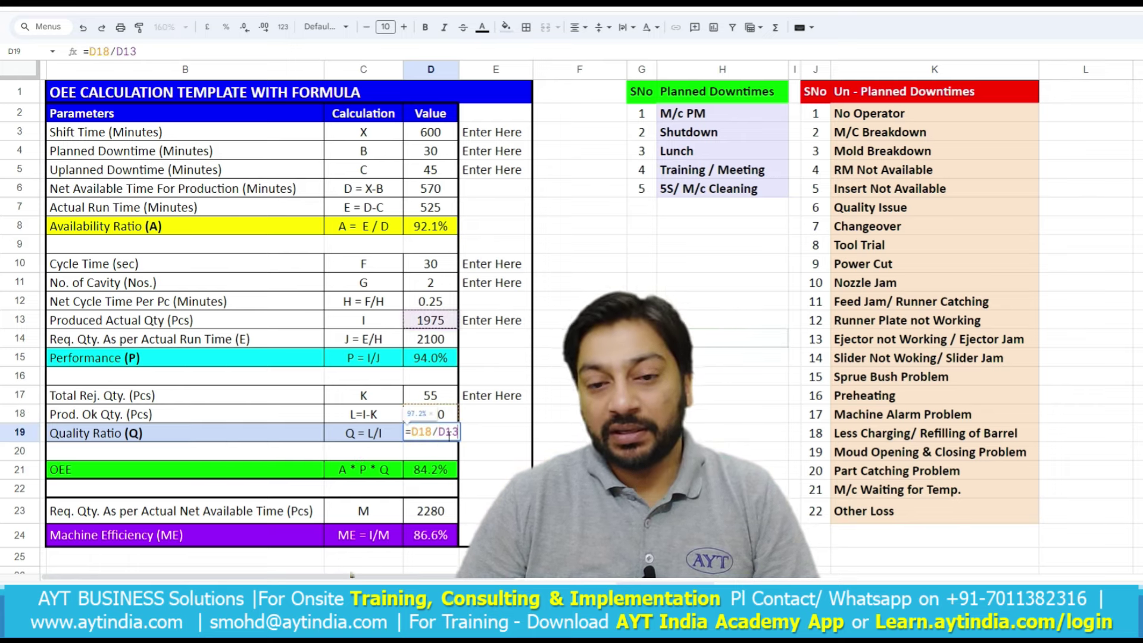
key(Escape)
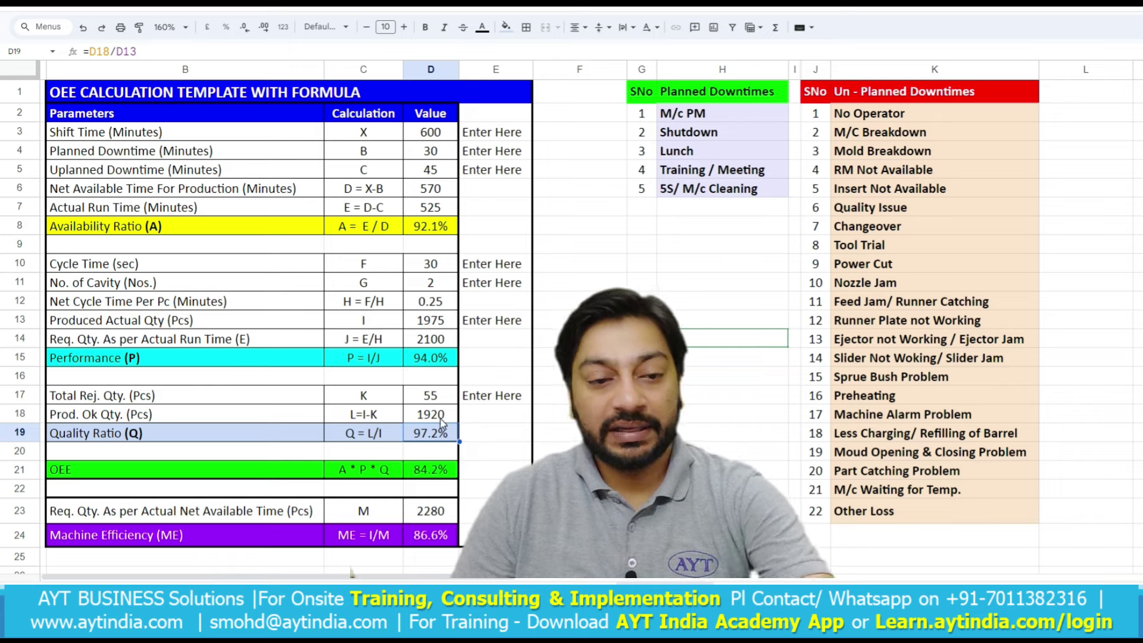
double_click(441, 417)
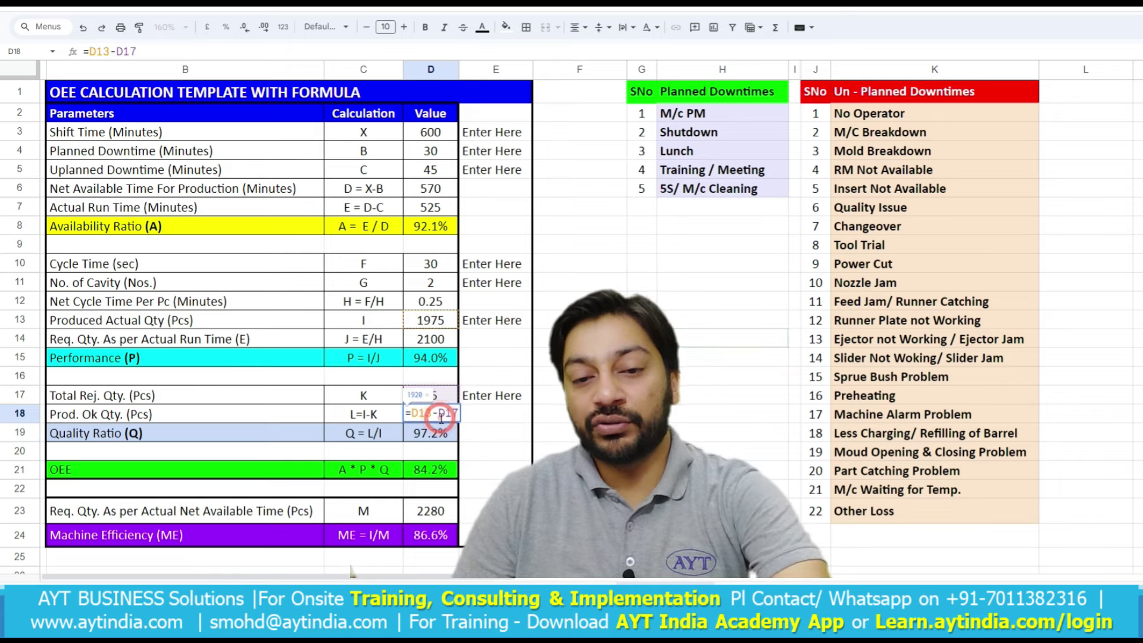
key(Escape)
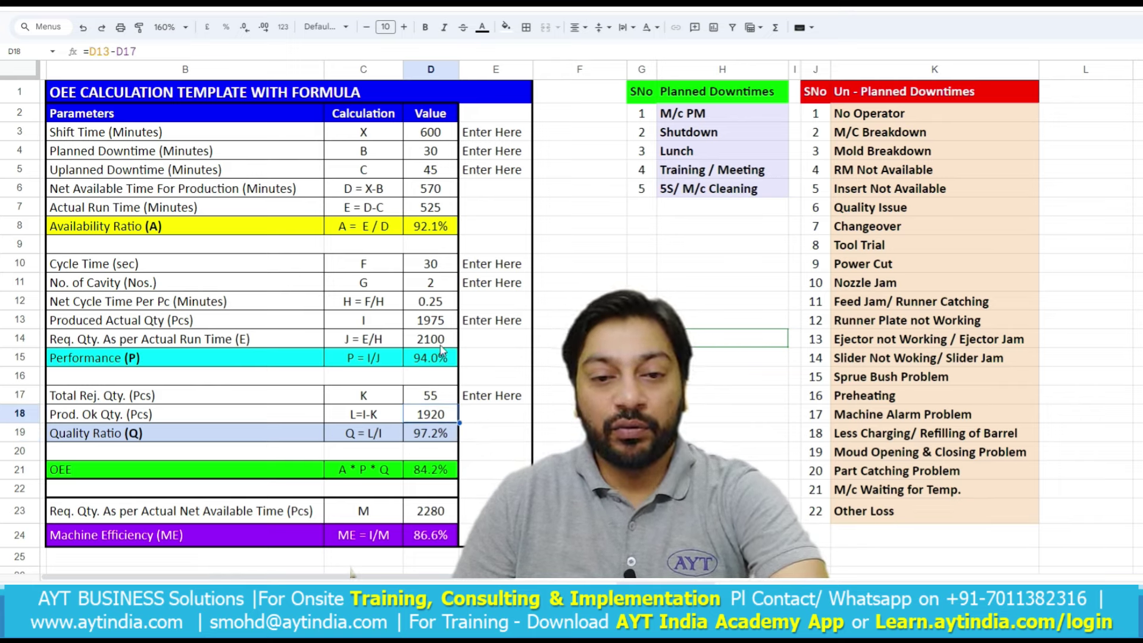
double_click(446, 412)
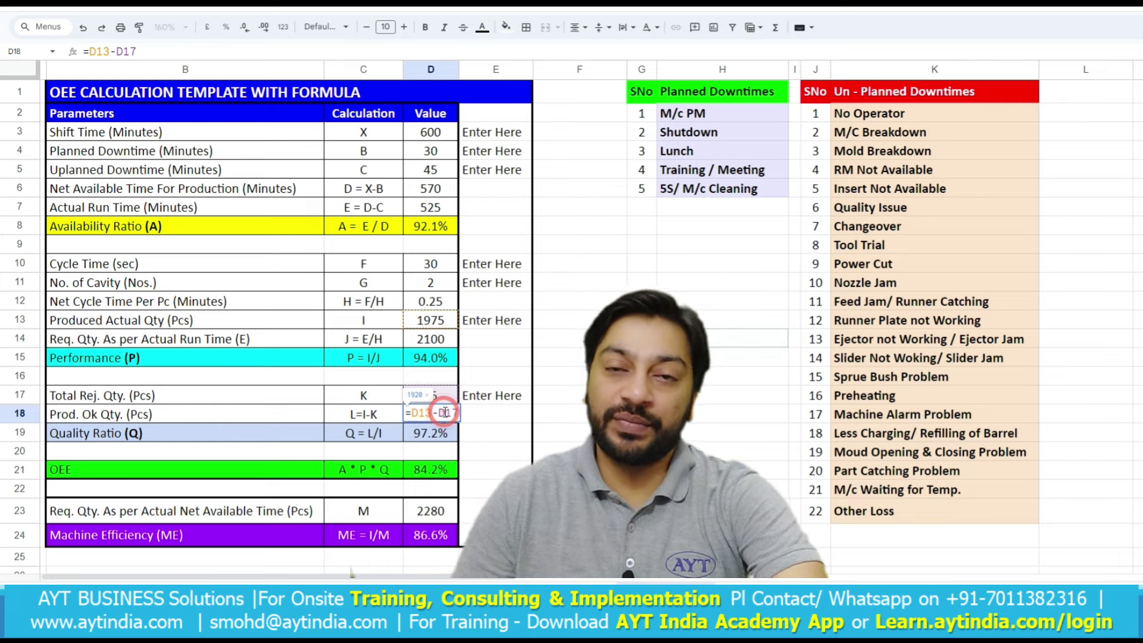
key(Escape)
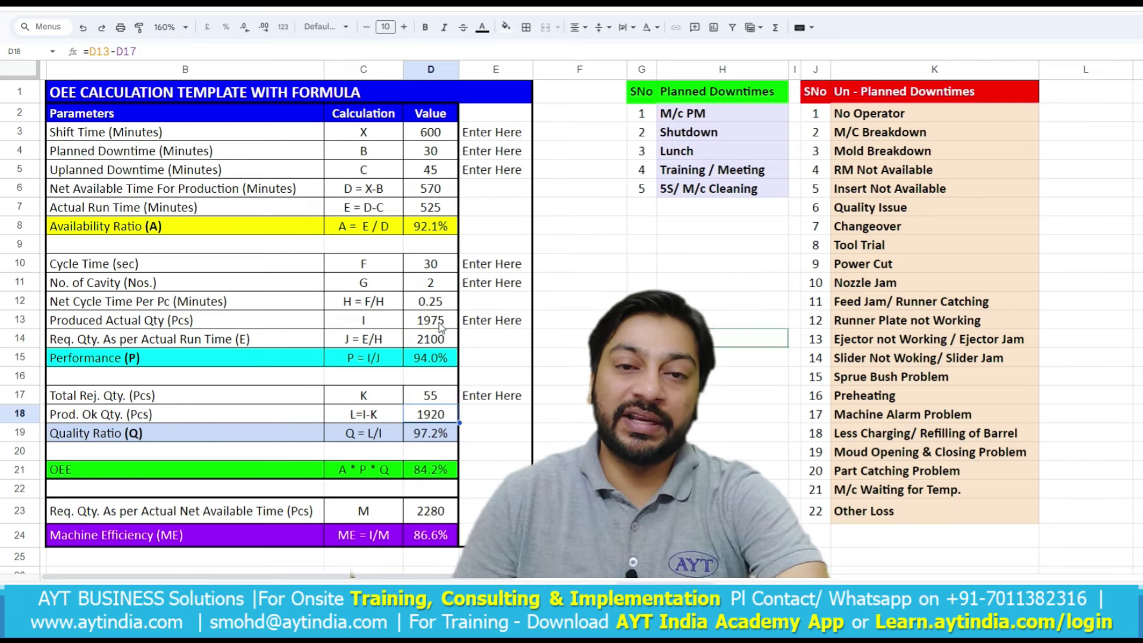
click(437, 439)
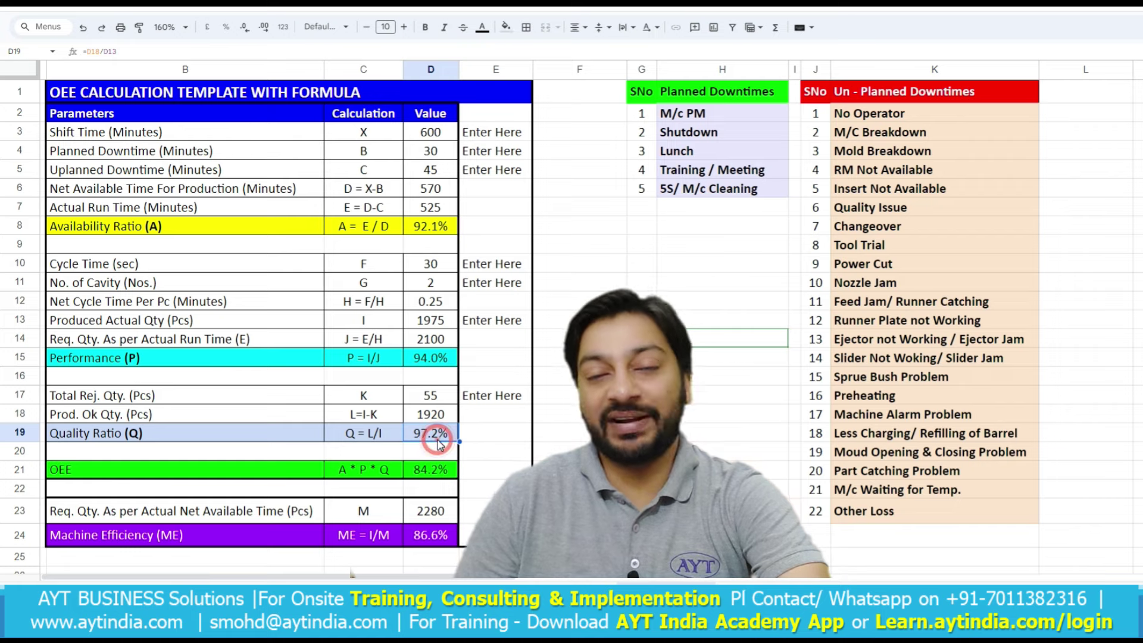
- Examine how the OEE formula in D21 combines availability, performance and quality, and revisit the net available time in D6
click(202, 475)
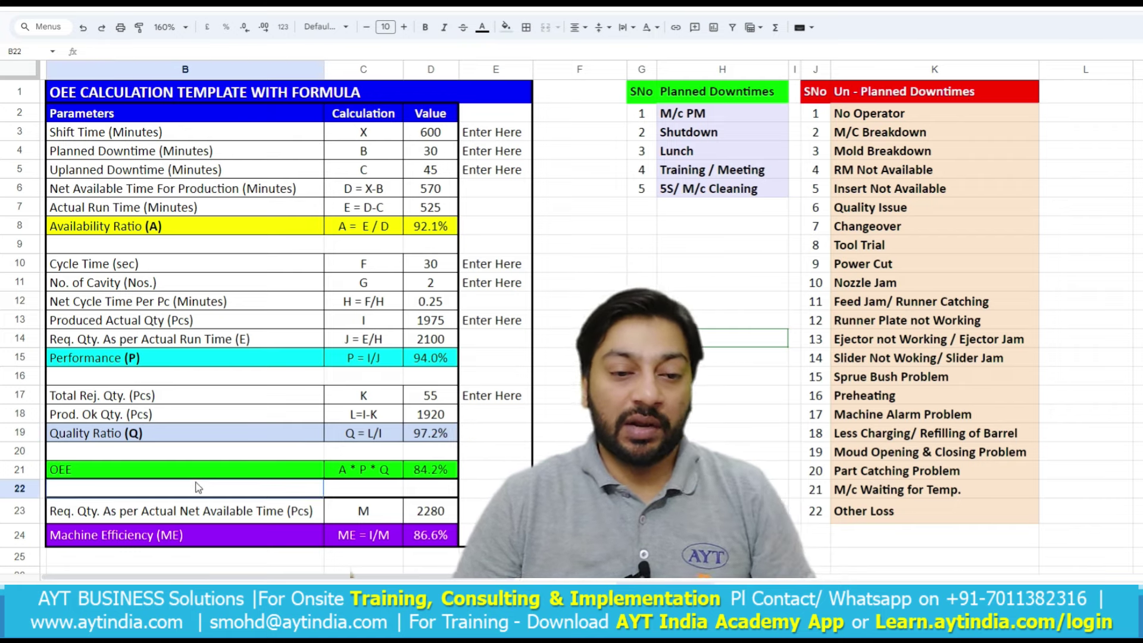
click(200, 475)
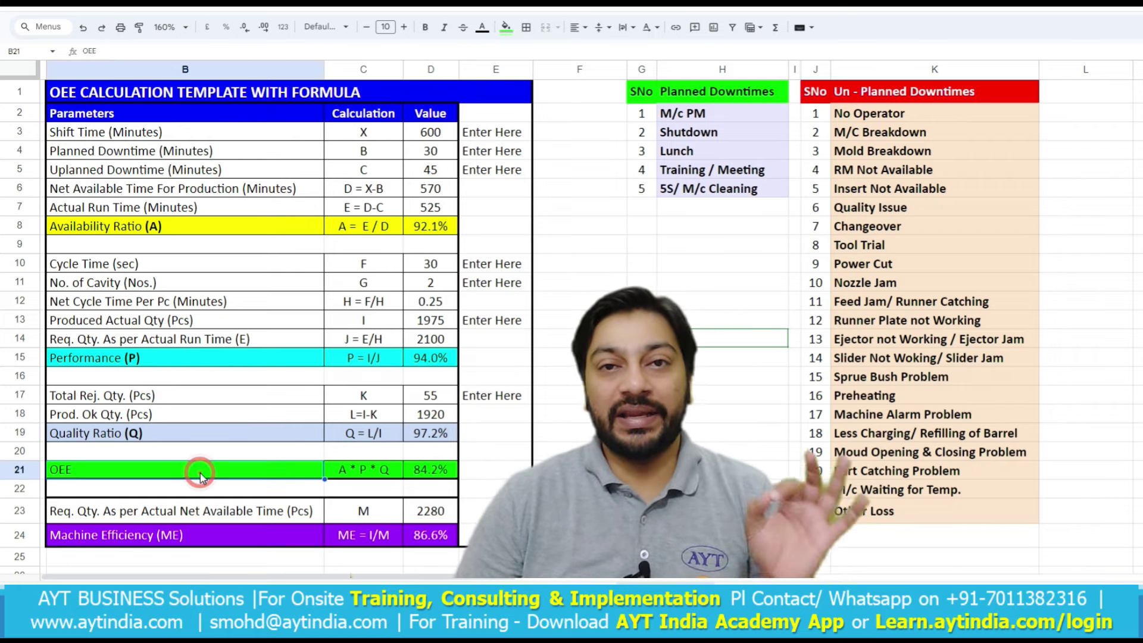
click(451, 471)
double_click(453, 471)
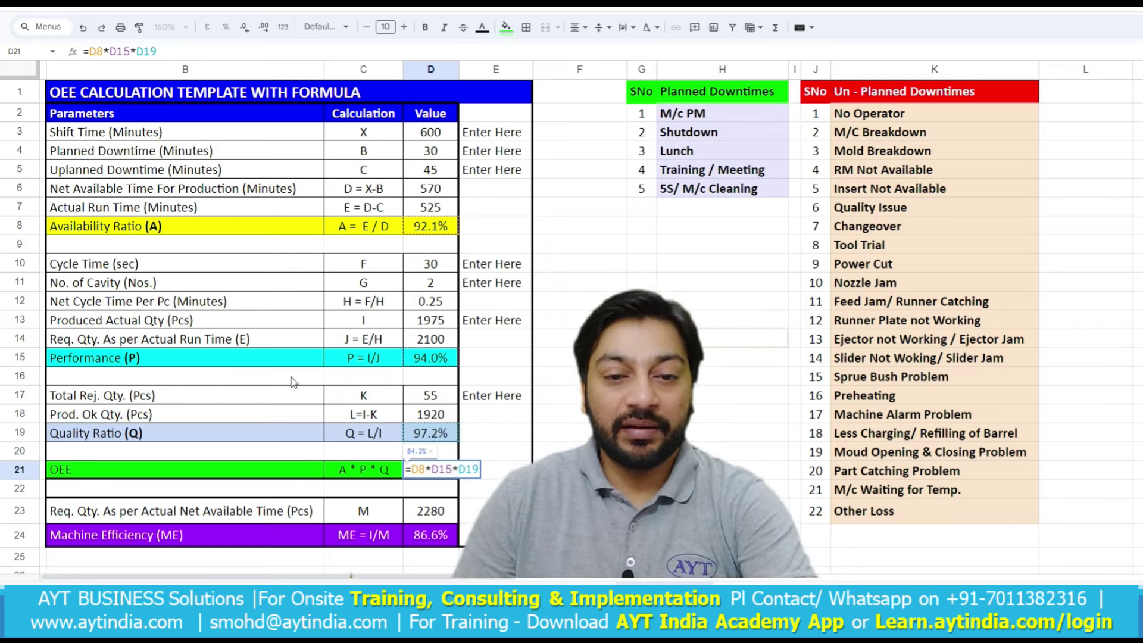
key(Escape)
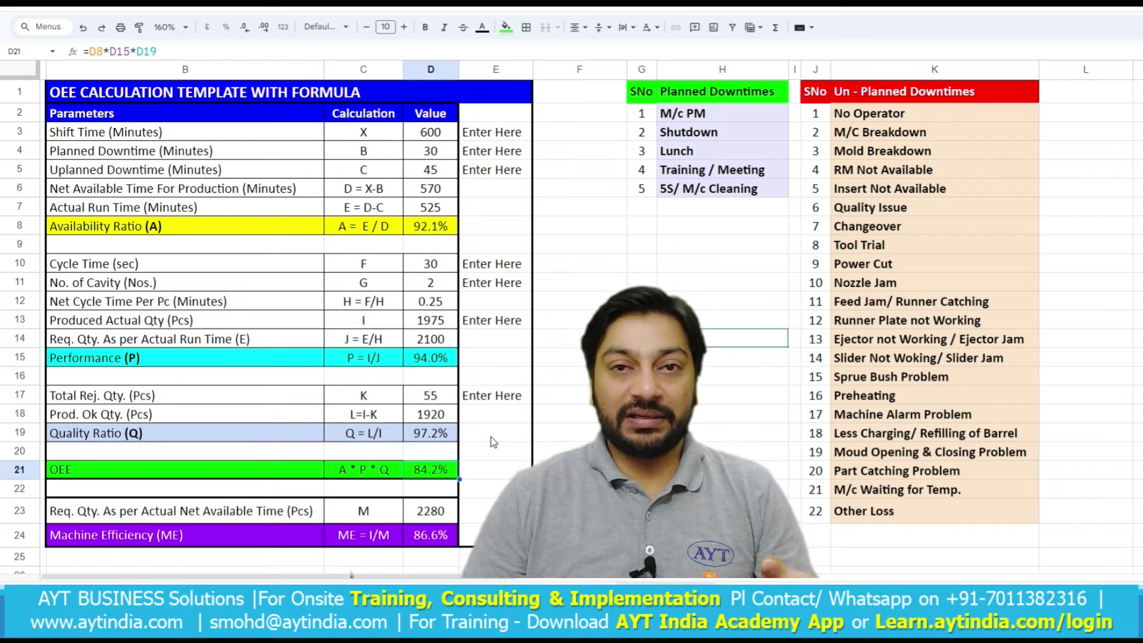
click(435, 188)
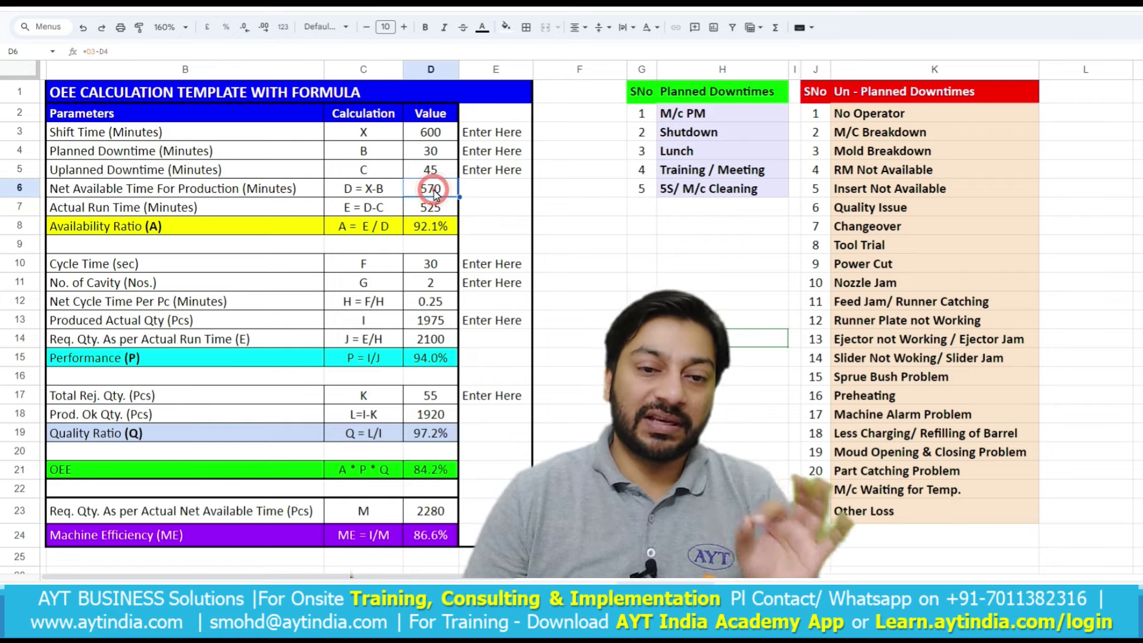
- Compare the Machine Efficiency formula in D24 with Performance in D15, checking the required quantity in D14 and net available time in D6
click(450, 344)
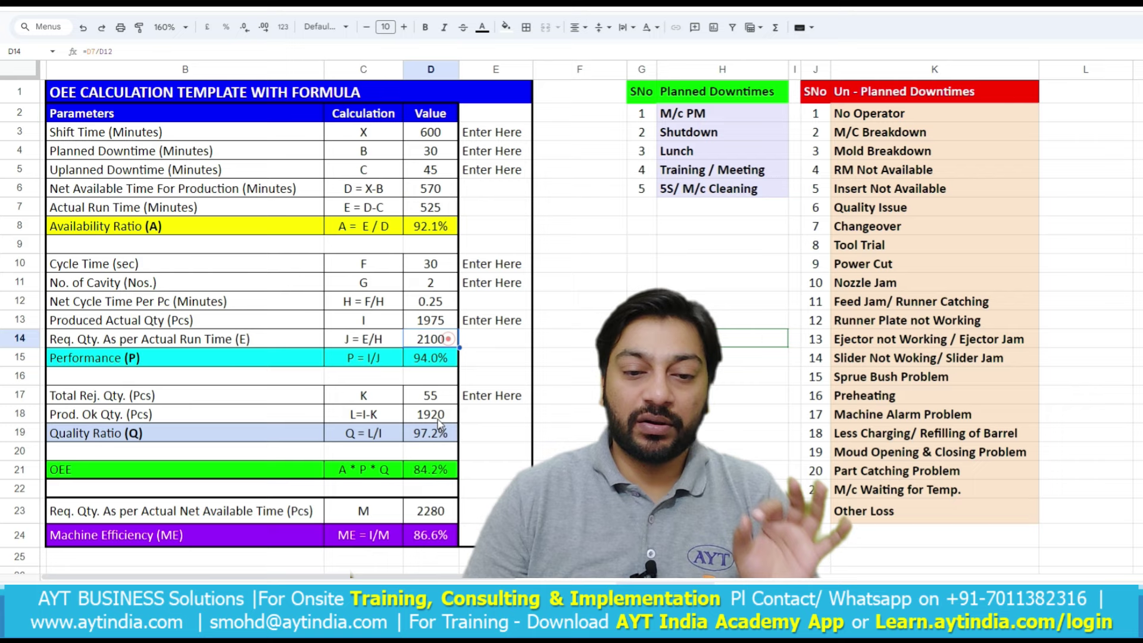
click(431, 536)
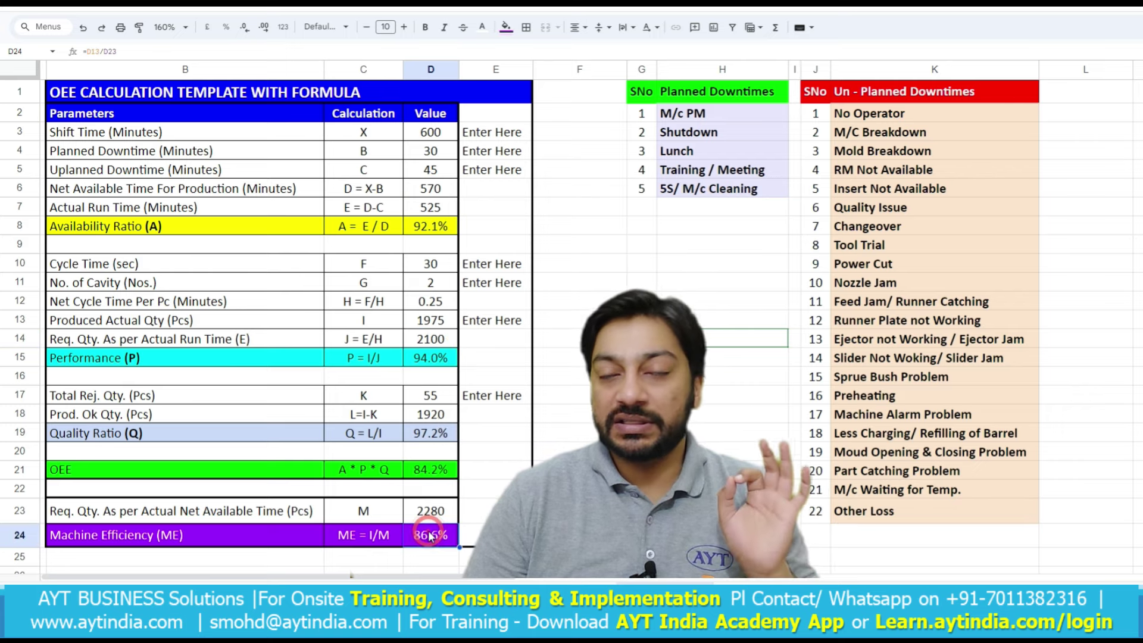
click(432, 360)
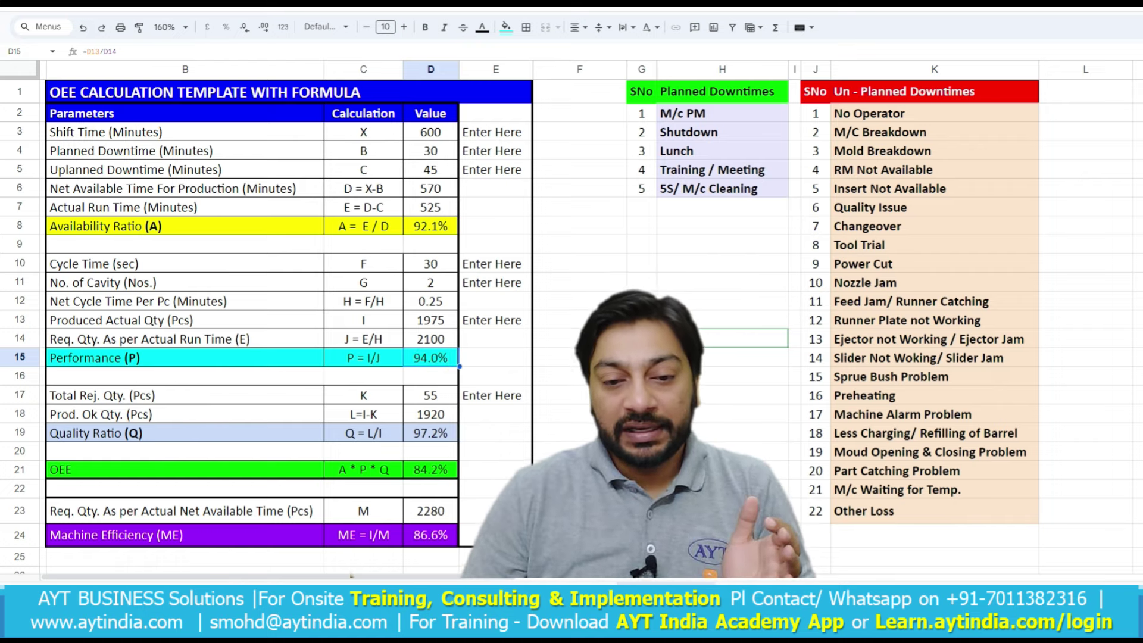
click(436, 545)
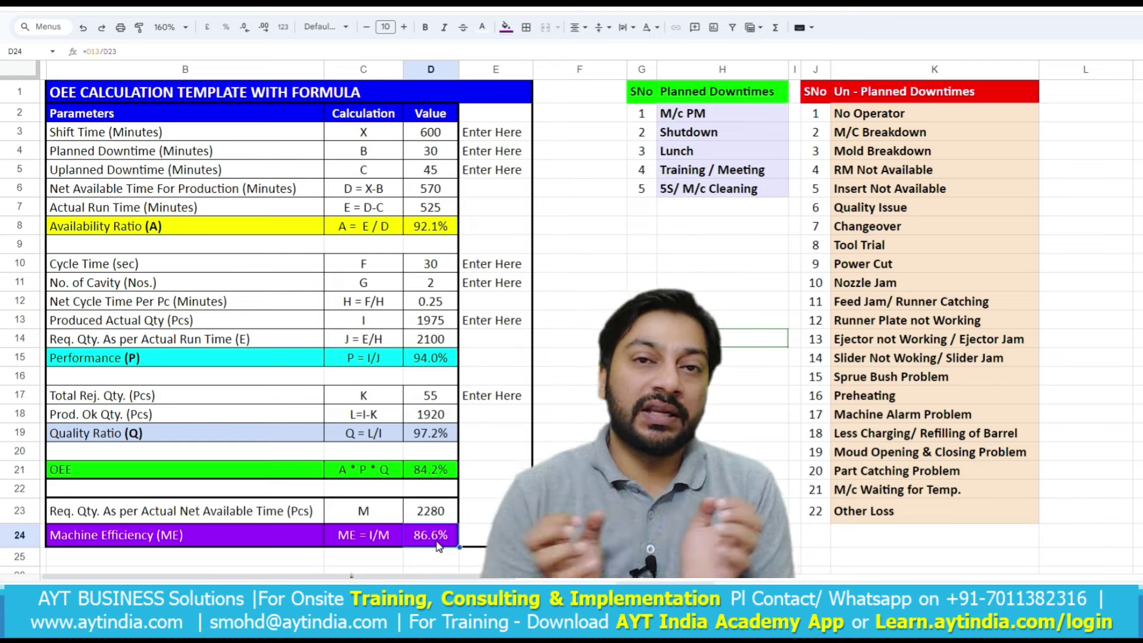
click(445, 188)
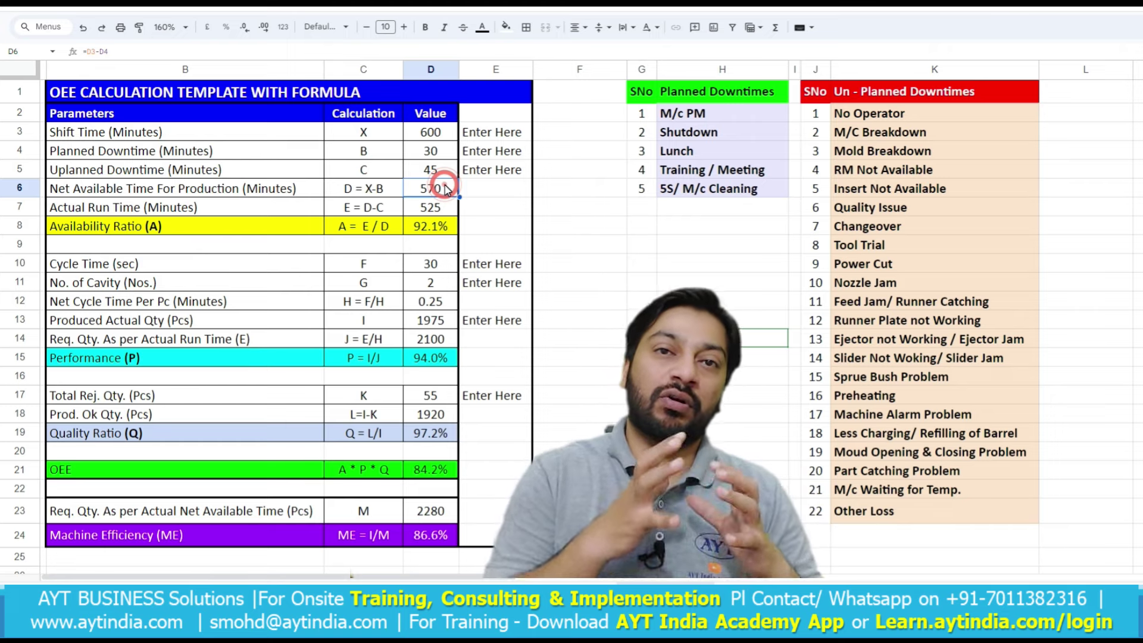
click(442, 544)
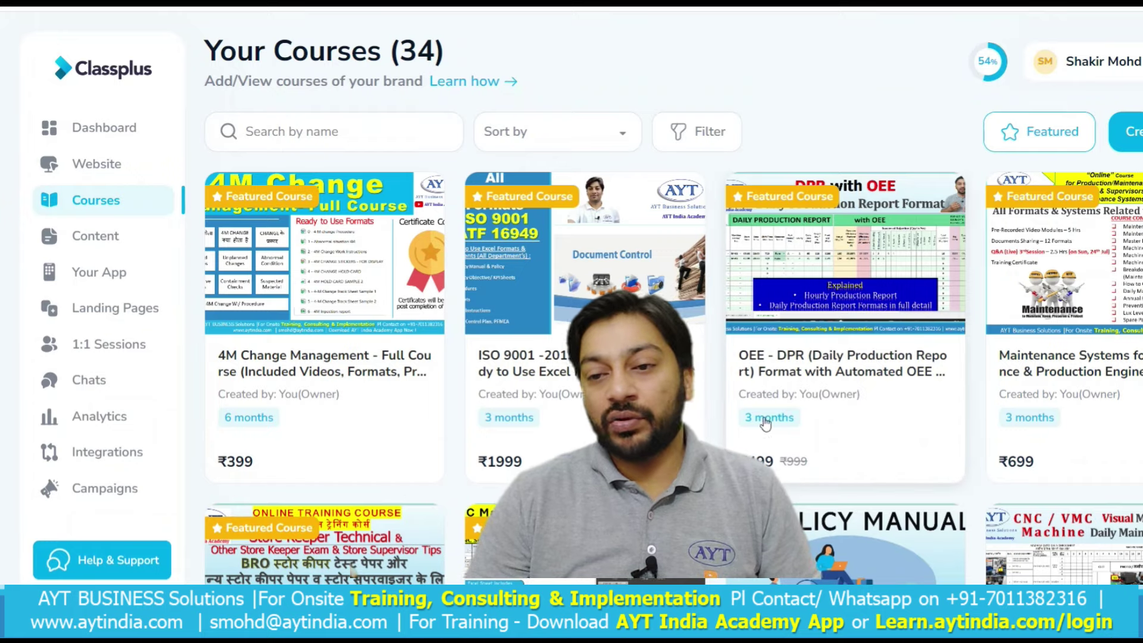
- In Classplus, open the OEE - DPR (Daily Production Report) Format course and look through its list of videos, documents and downloadable formats
click(817, 374)
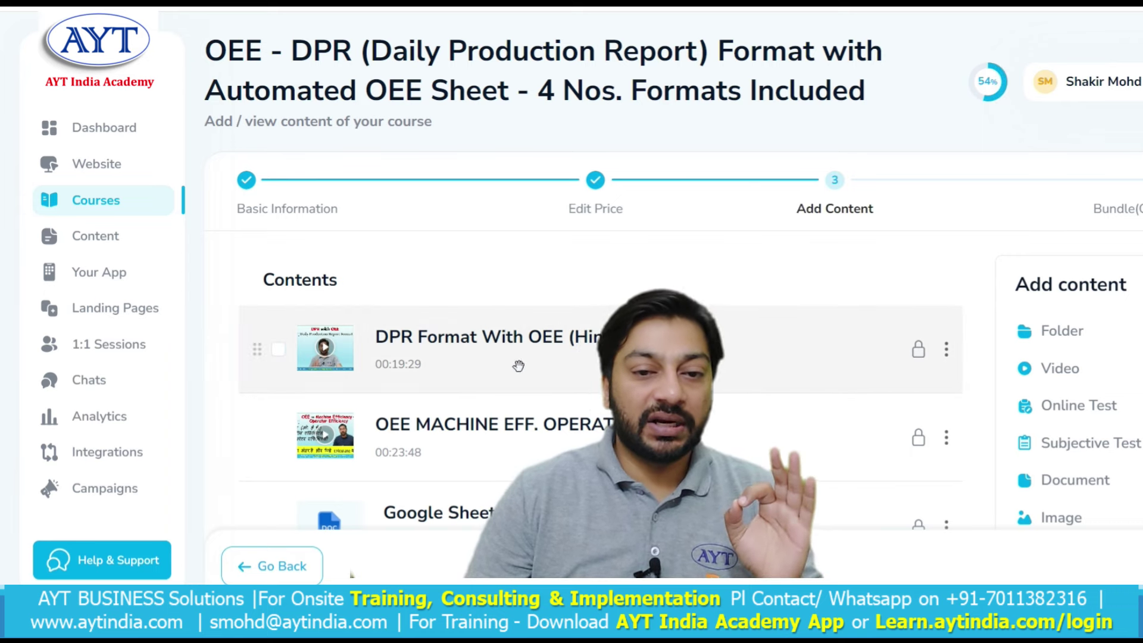
scroll(518, 366, down, 1)
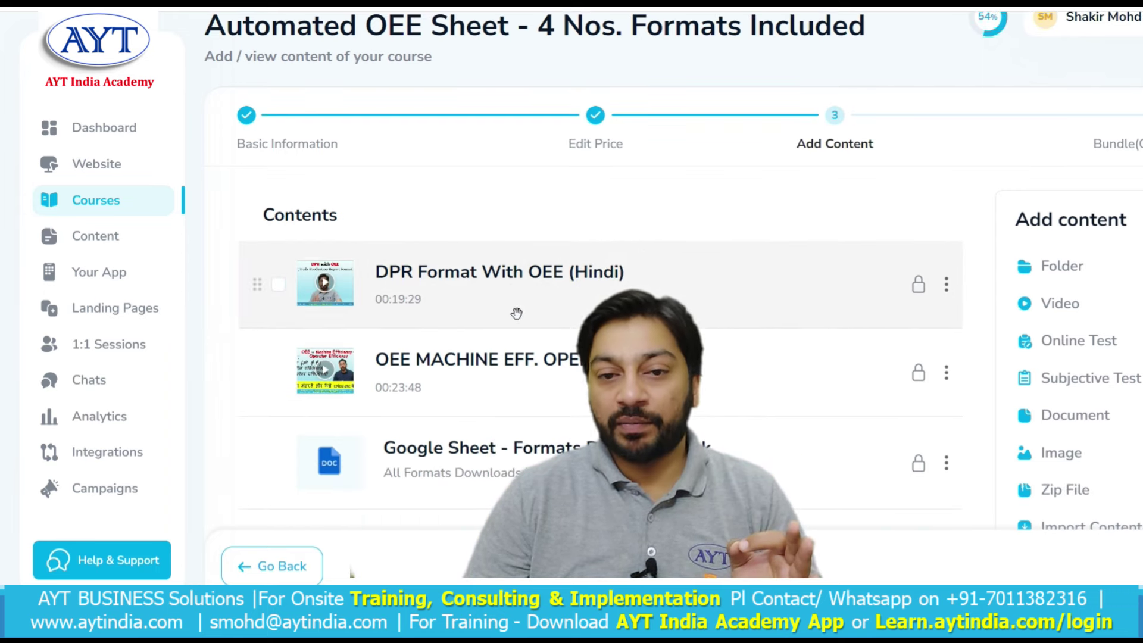
scroll(516, 313, down, 1)
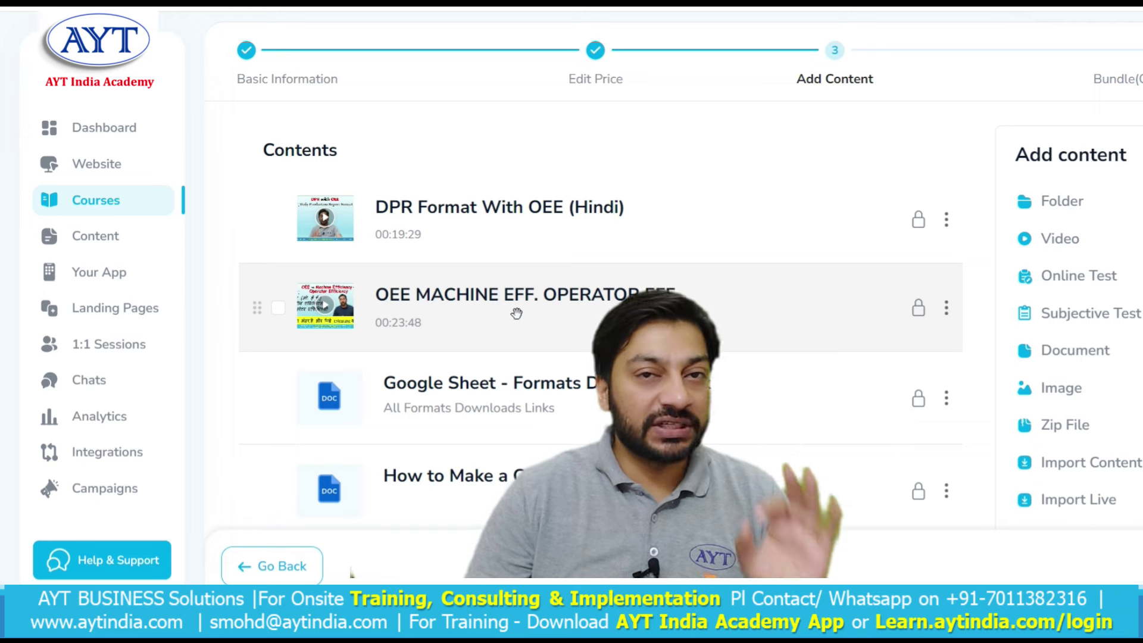
scroll(516, 313, down, 3)
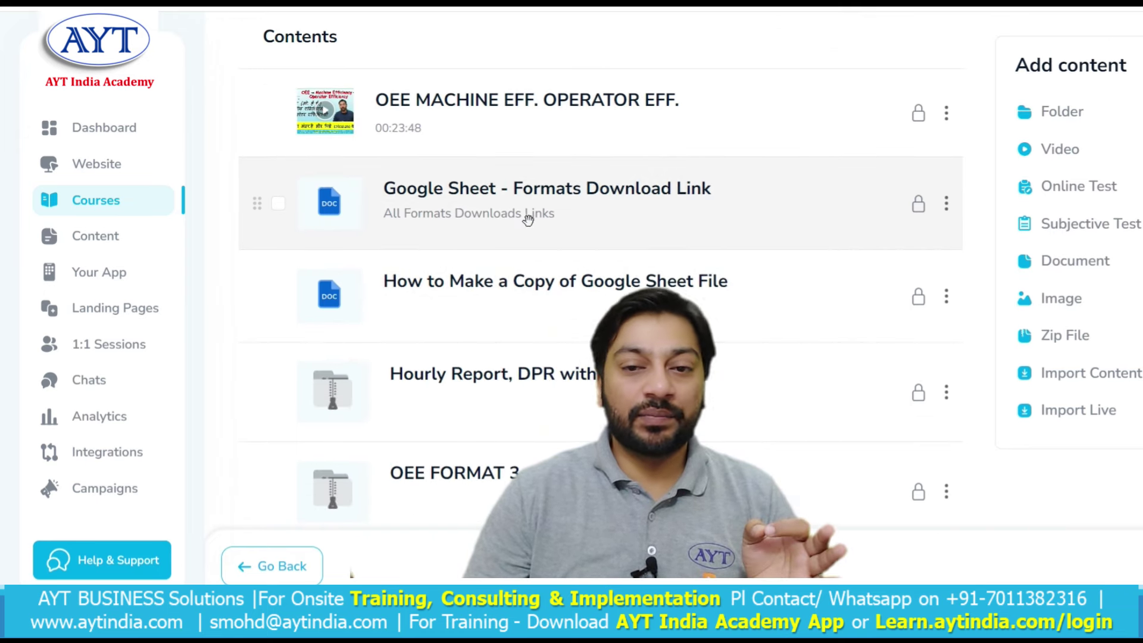
scroll(528, 219, down, 4)
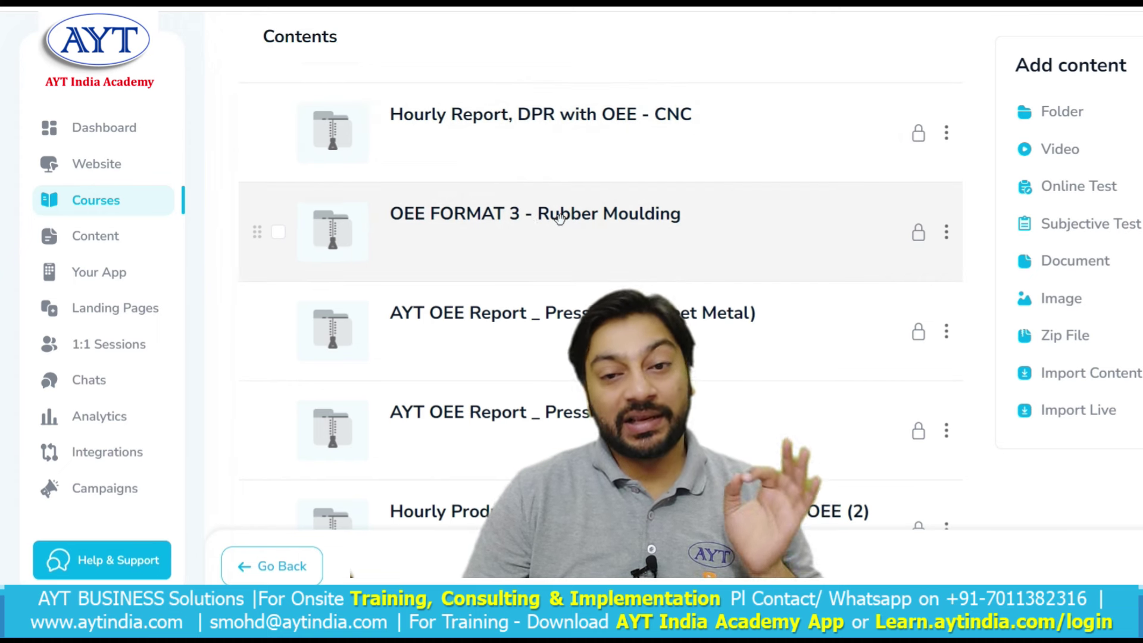
scroll(570, 234, down, 1)
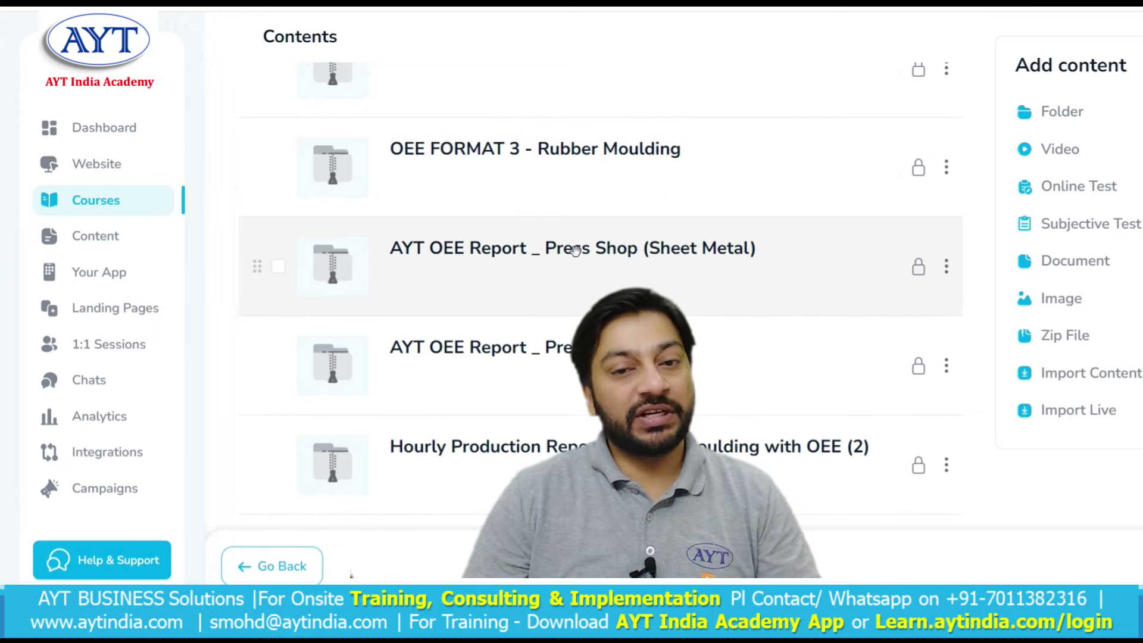
scroll(576, 256, down, 1)
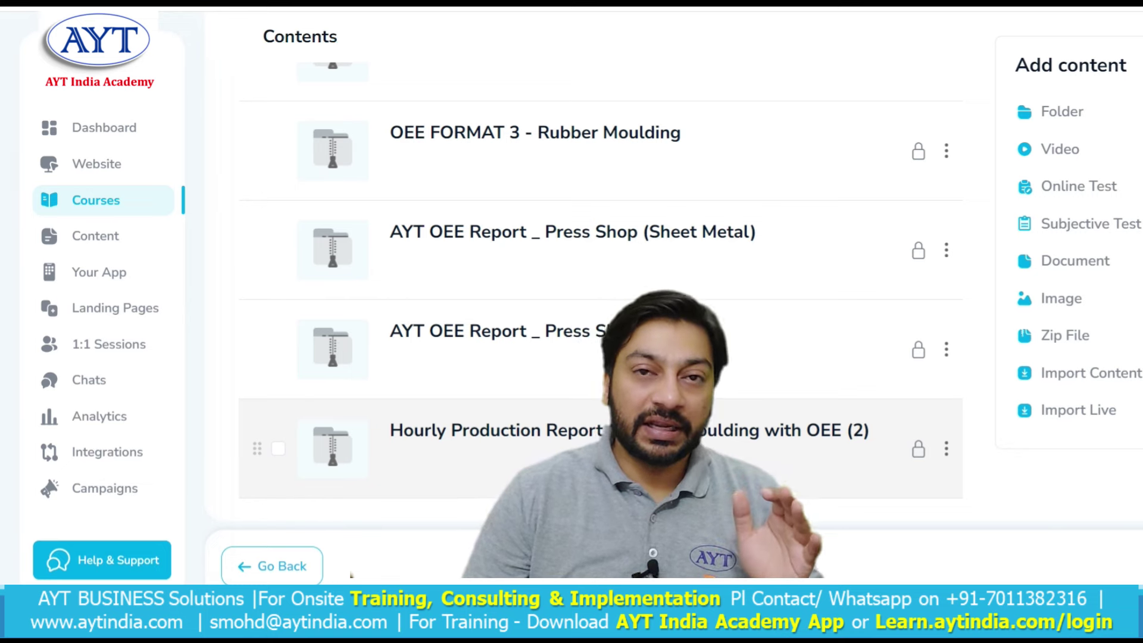
scroll(485, 238, up, 10)
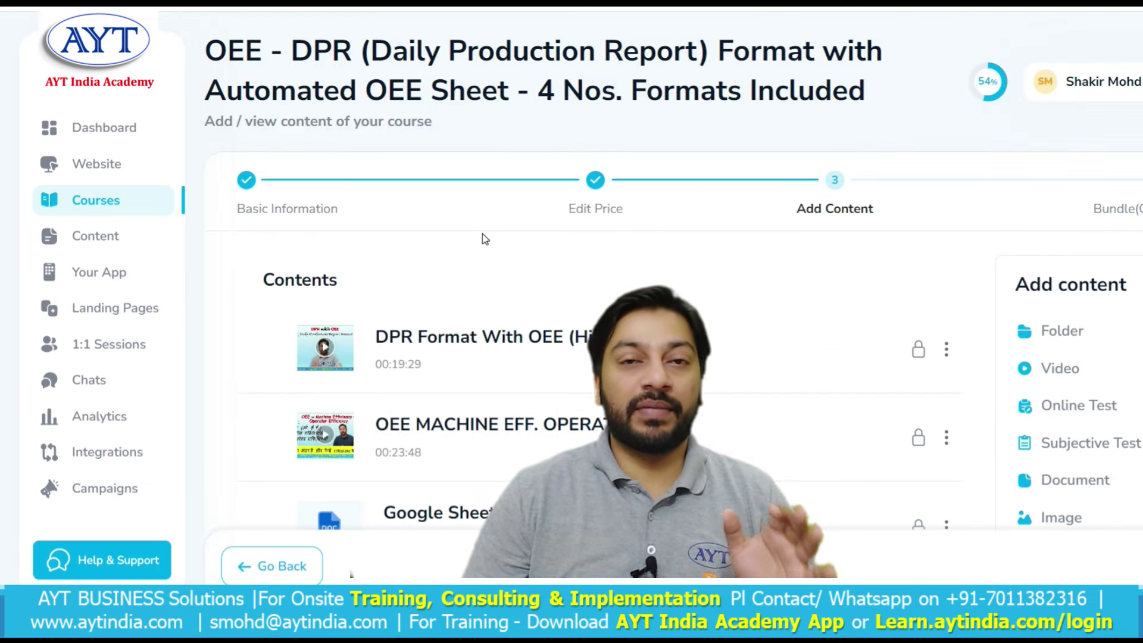